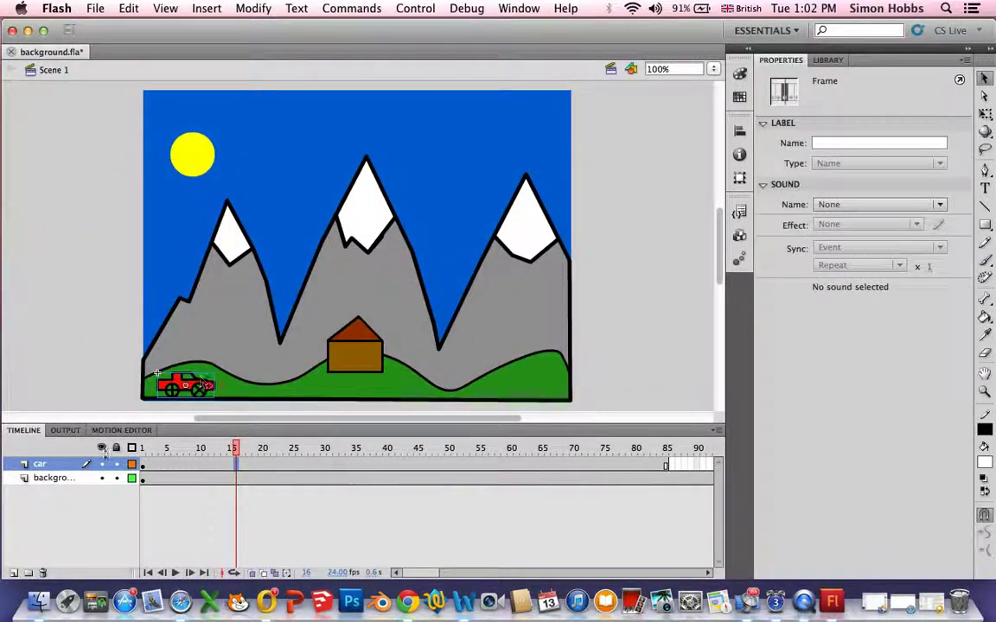
# - Select the background layer and preview the animation from frame 1
pyautogui.click(50, 478)
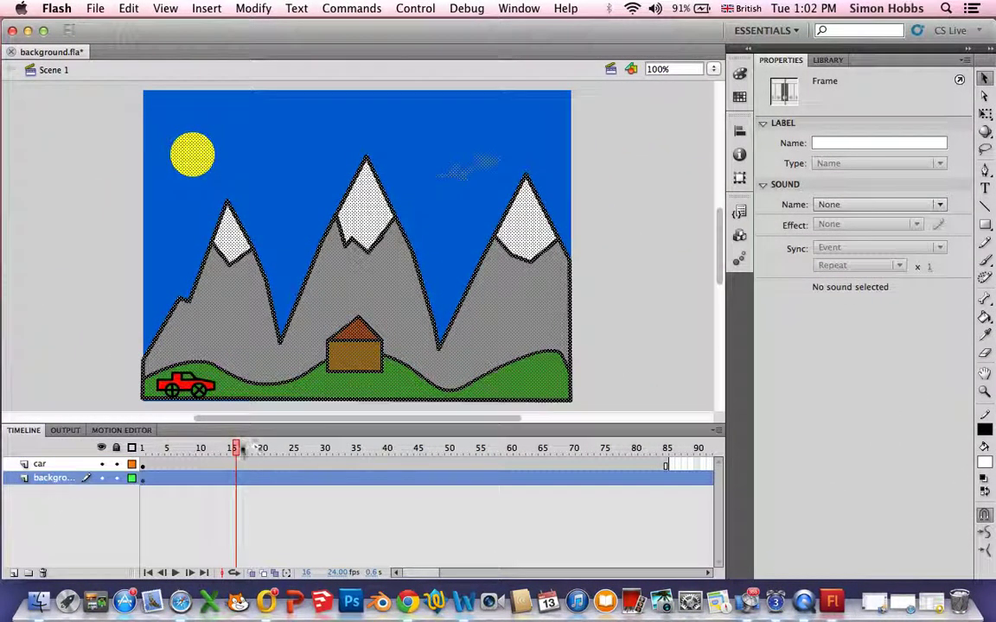
pyautogui.moveTo(242, 448); pyautogui.dragTo(71, 490)
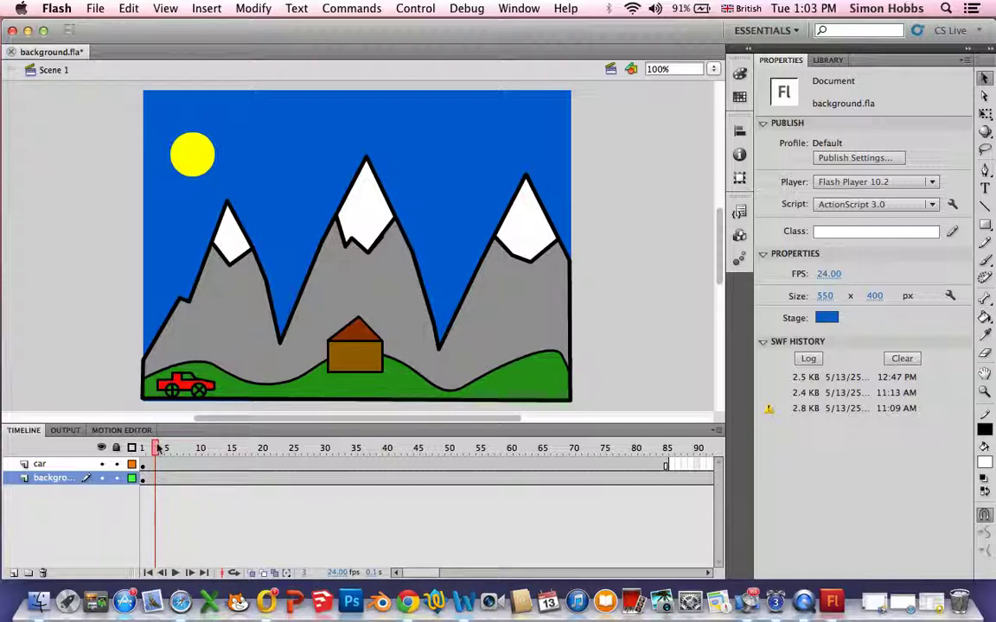
pyautogui.press('Return')
pyautogui.click(397, 450)
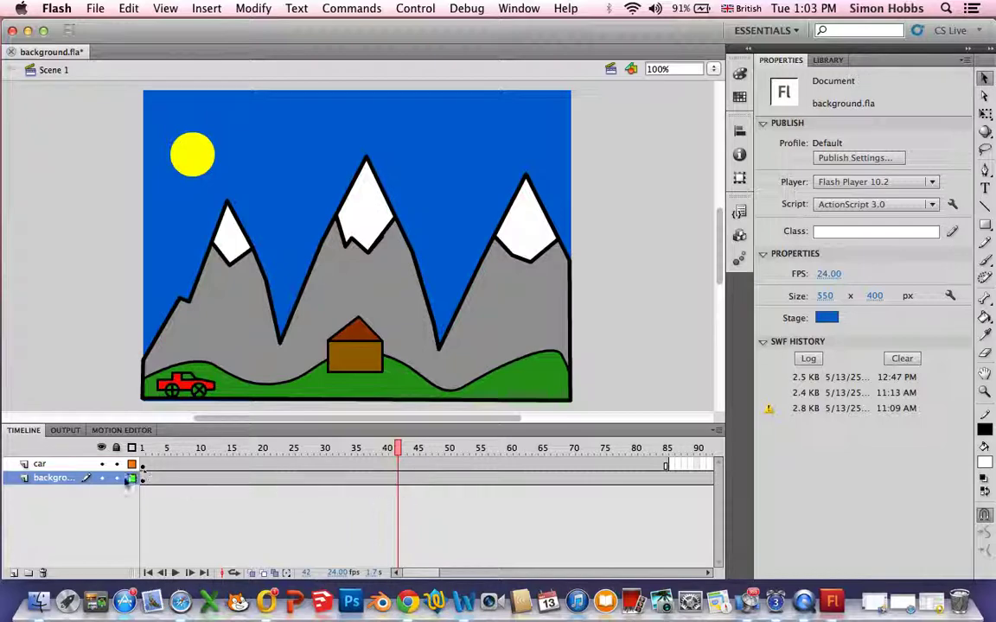
pyautogui.click(706, 572)
pyautogui.moveTo(706, 572); pyautogui.dragTo(707, 572)
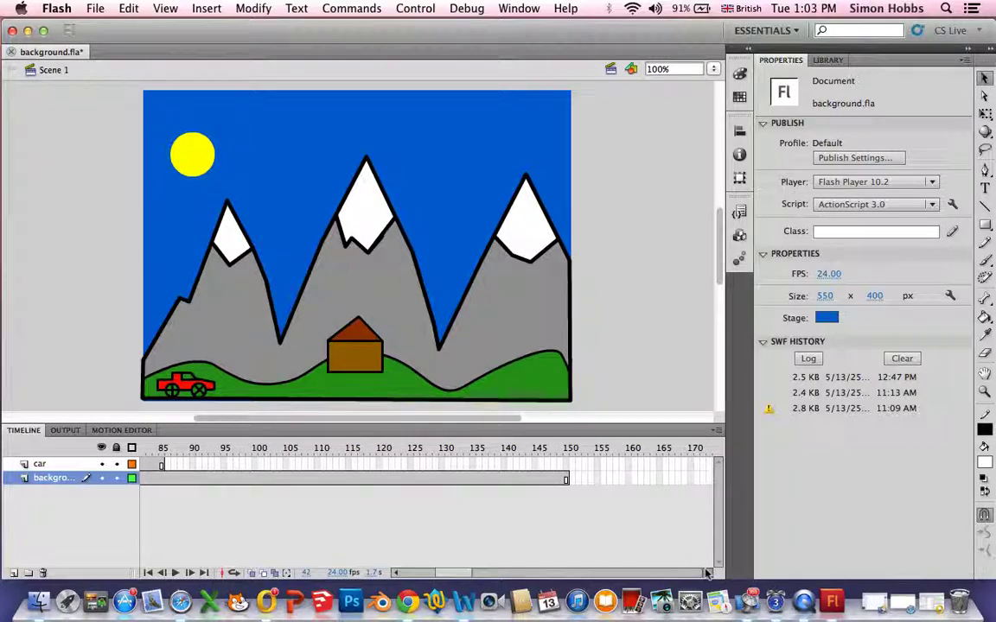
# - Extend the background layer to frame 150 with F5 and replay to confirm the scenery lasts
pyautogui.click(566, 480)
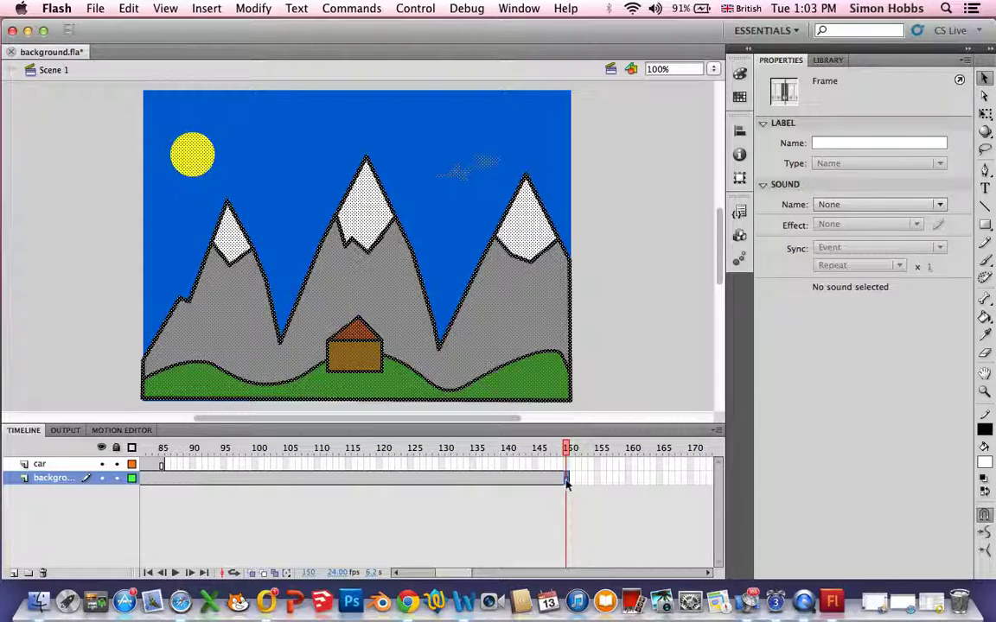
pyautogui.press('F5')
pyautogui.moveTo(569, 450); pyautogui.dragTo(108, 449)
pyautogui.press('Return')
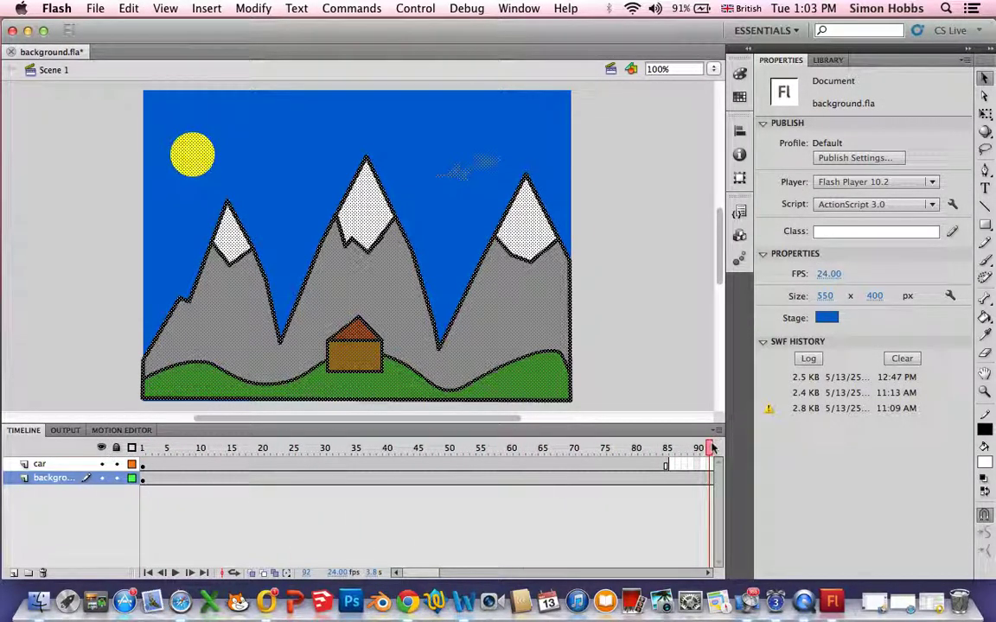
pyautogui.moveTo(578, 449); pyautogui.dragTo(143, 450)
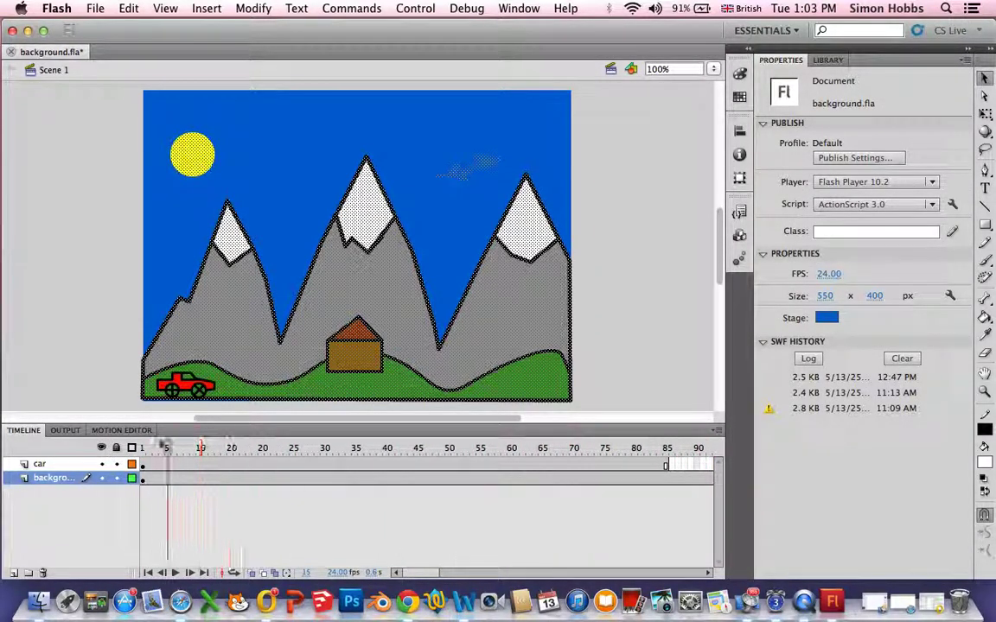
pyautogui.click(45, 467)
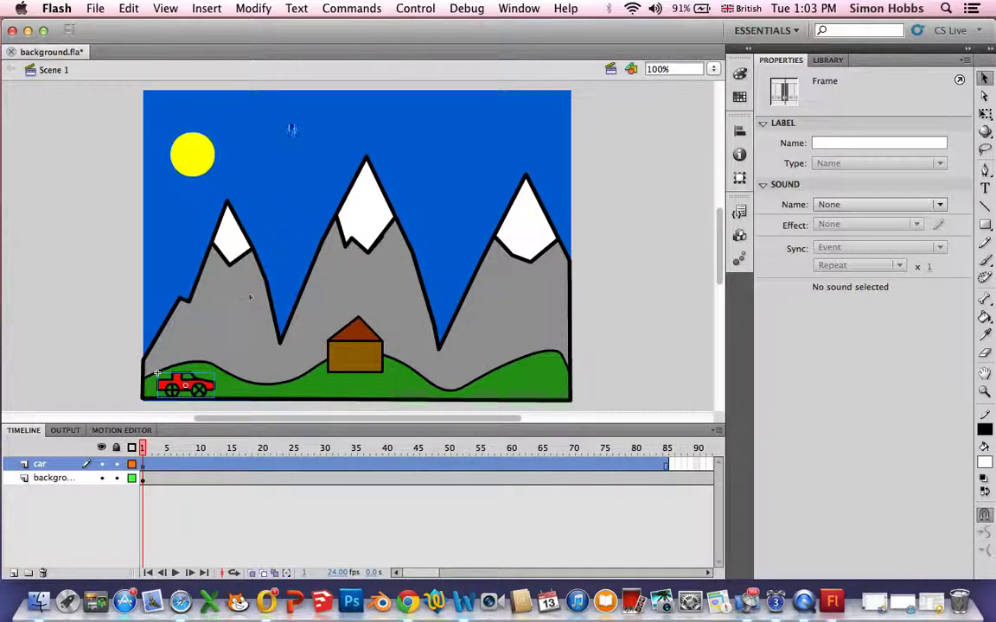
# - Check the Modify menu, then bring up the frame context menu on the car layer
pyautogui.click(253, 8)
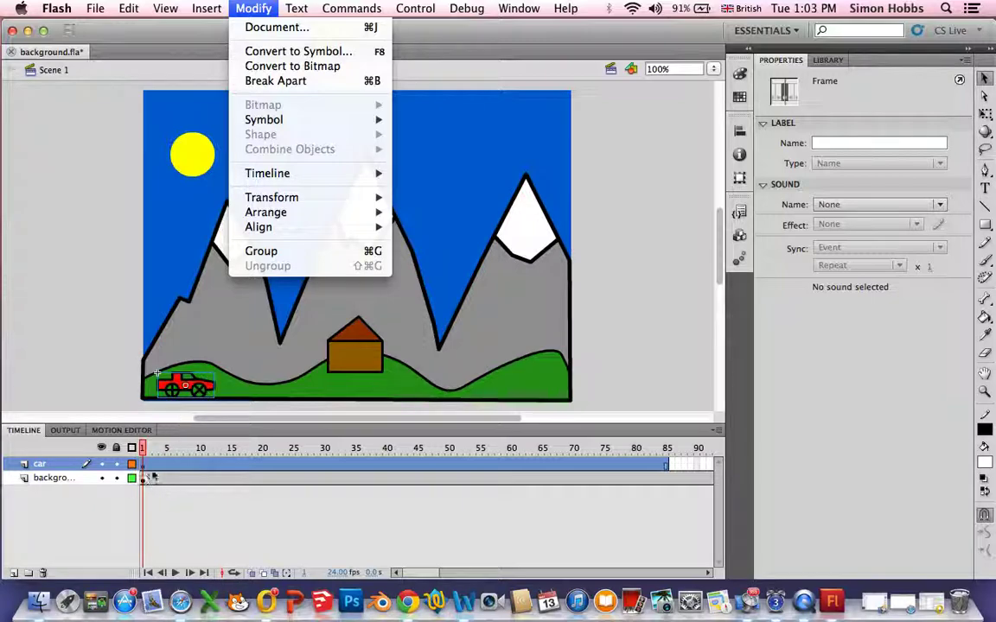
pyautogui.click(254, 465)
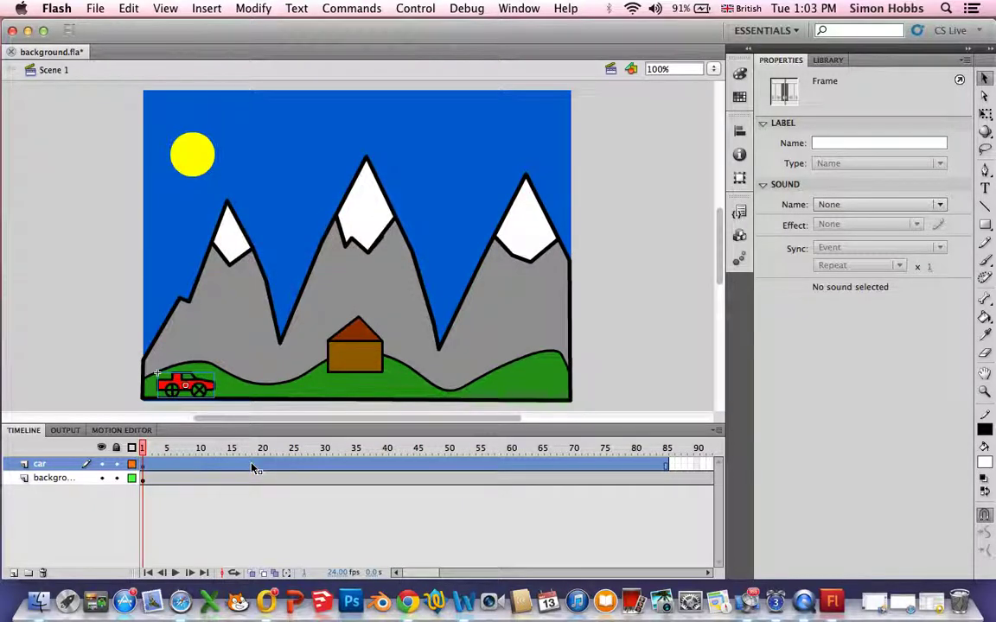
pyautogui.click(236, 467)
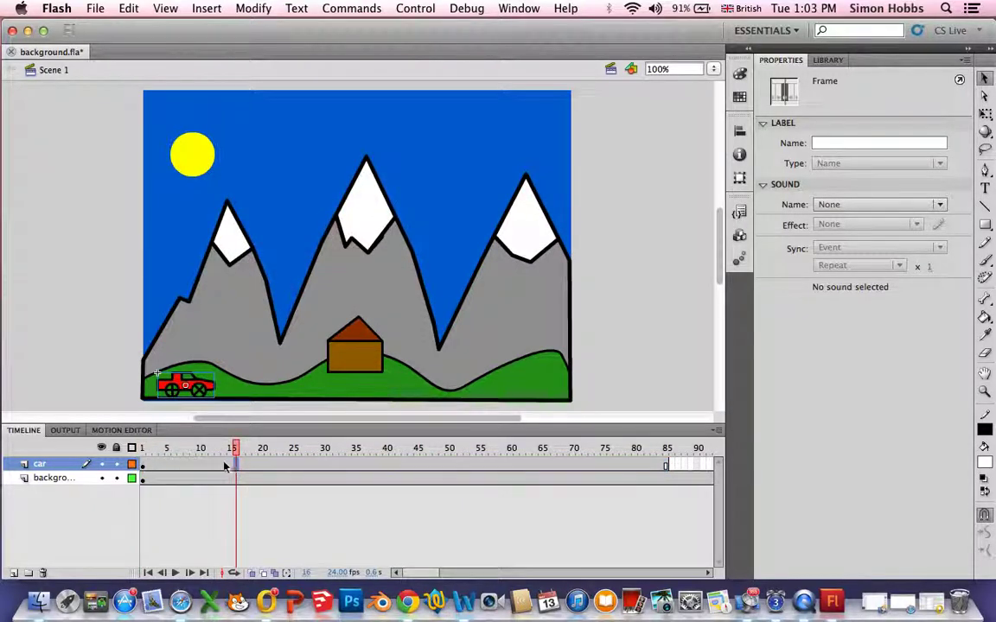
pyautogui.rightClick(210, 468)
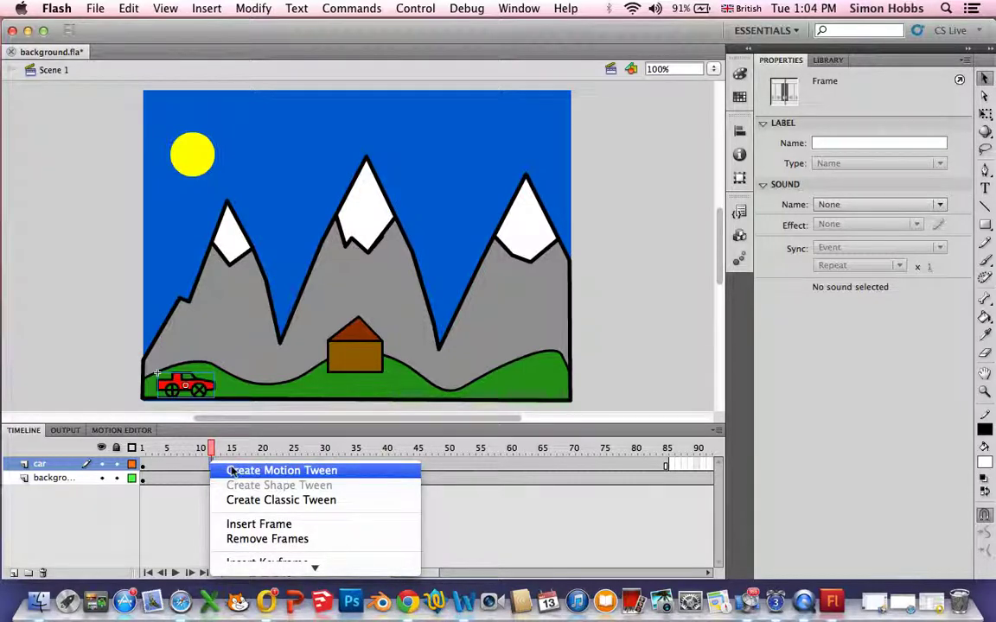
# - Motion-tween the car layer, moving the car to the stage's right edge at frame 85
pyautogui.click(232, 472)
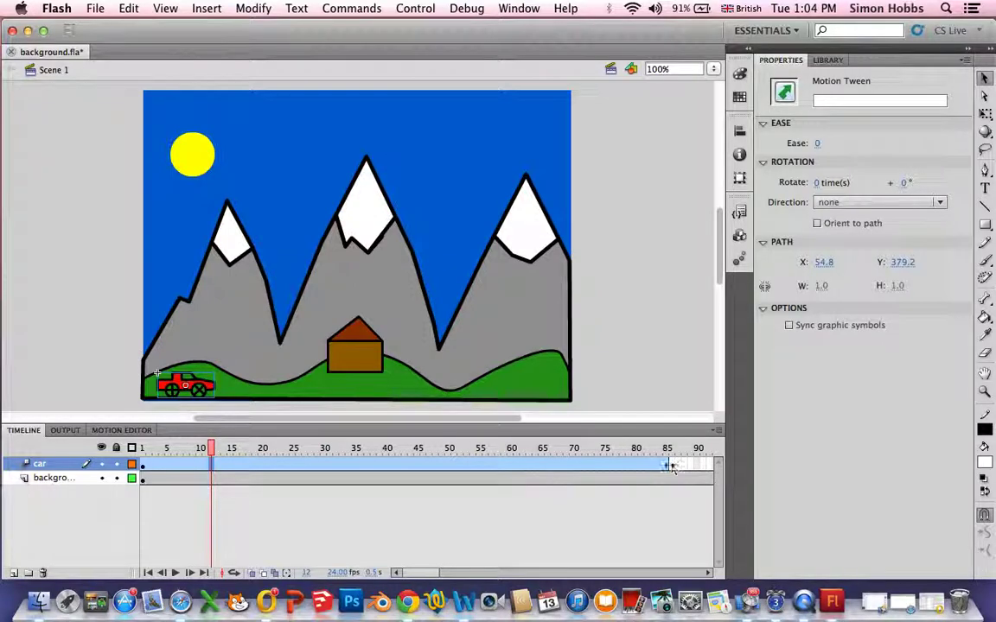
pyautogui.moveTo(671, 468)
pyautogui.mouseDown()
pyautogui.moveTo(343, 468)
pyautogui.moveTo(527, 467)
pyautogui.moveTo(668, 453)
pyautogui.moveTo(668, 463)
pyautogui.mouseUp()
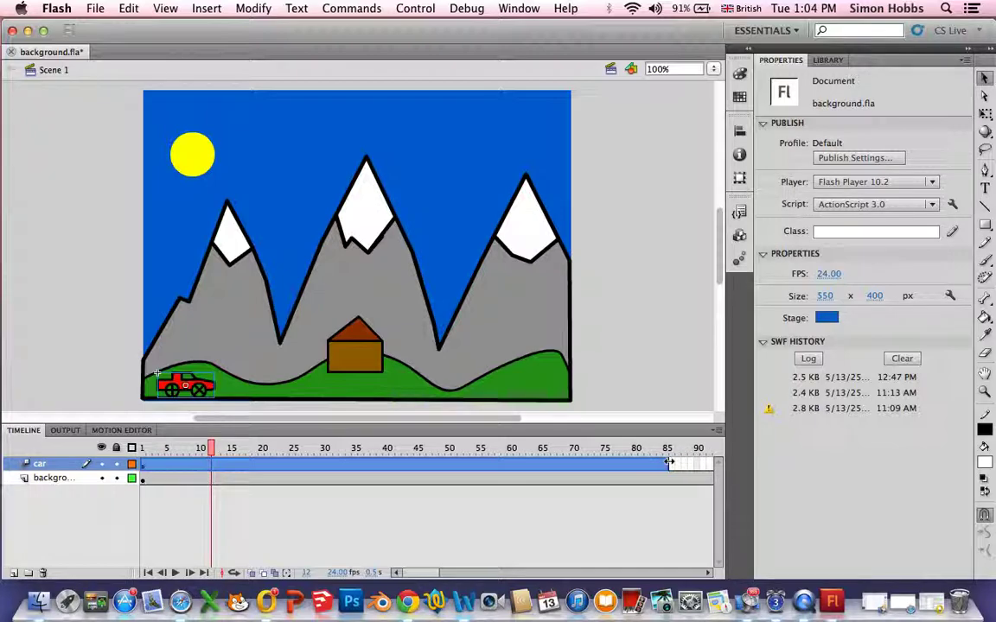
pyautogui.click(668, 463)
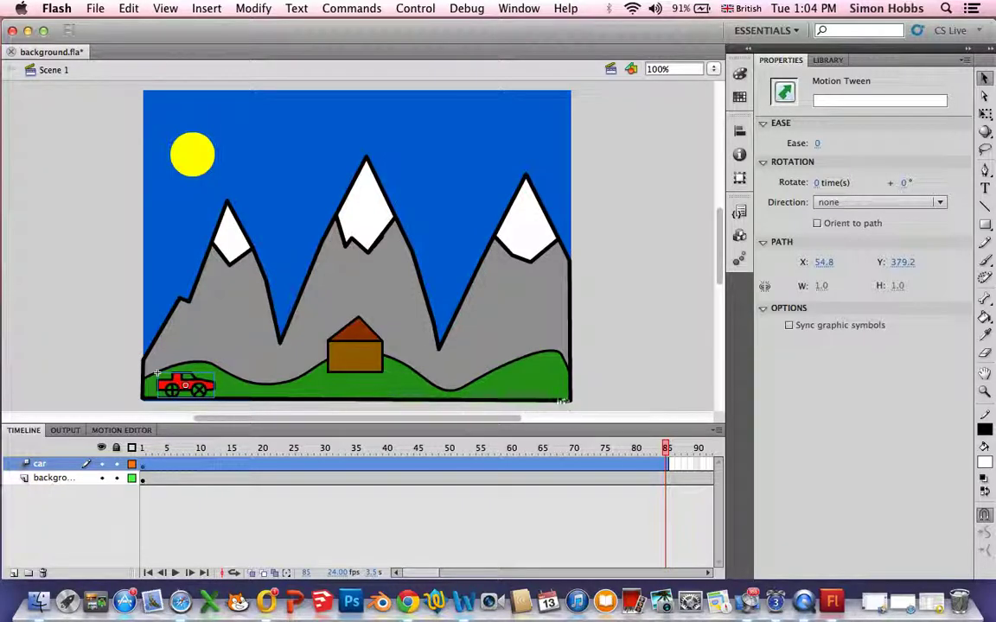
pyautogui.moveTo(177, 389); pyautogui.dragTo(553, 391)
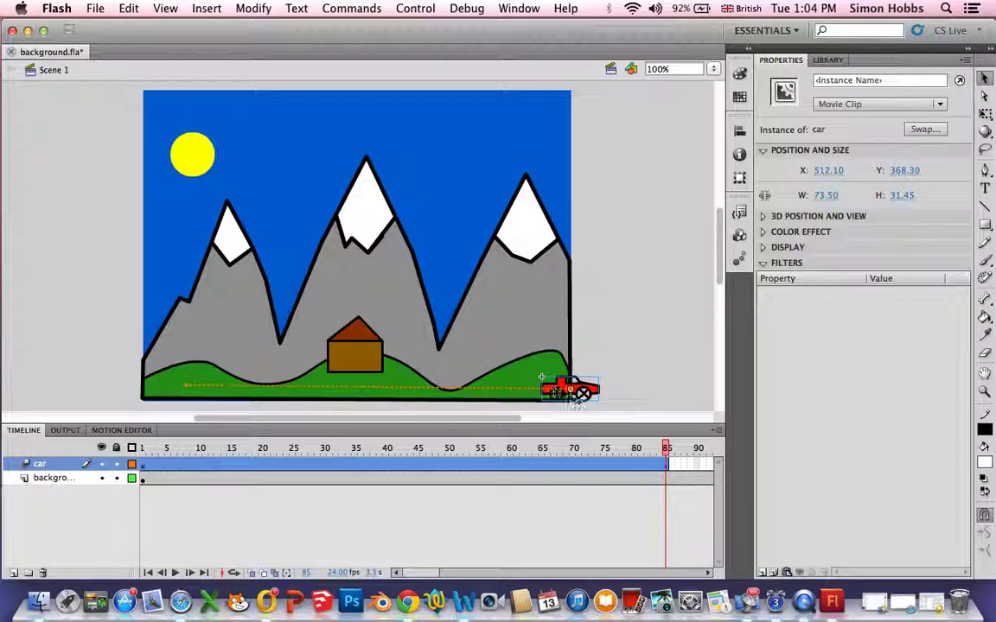
pyautogui.moveTo(667, 448); pyautogui.dragTo(143, 447)
pyautogui.click(146, 464)
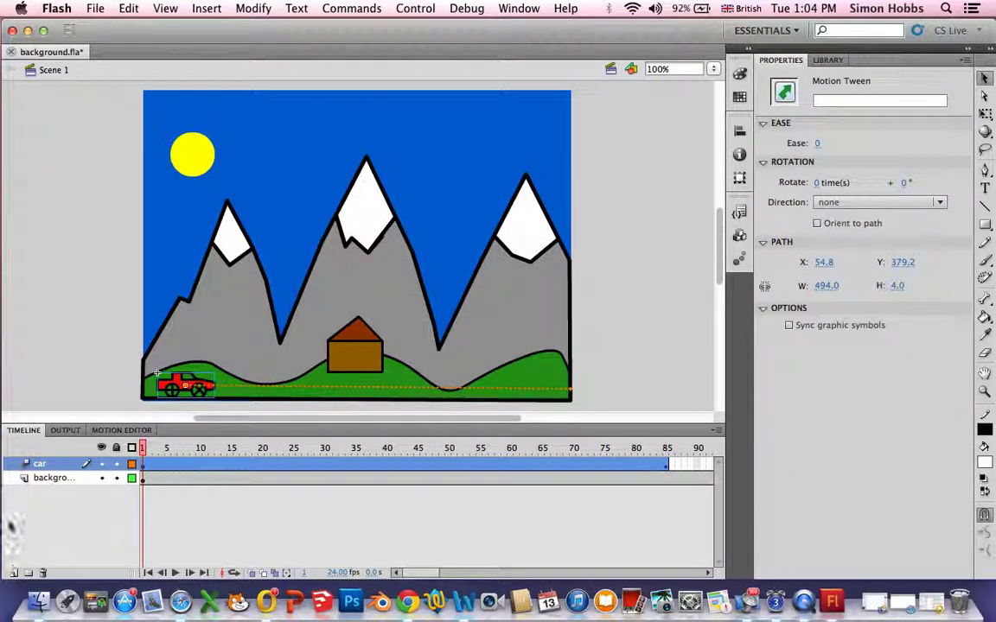
# - Add a new layer above the car layer and name it 'birds'
pyautogui.click(14, 574)
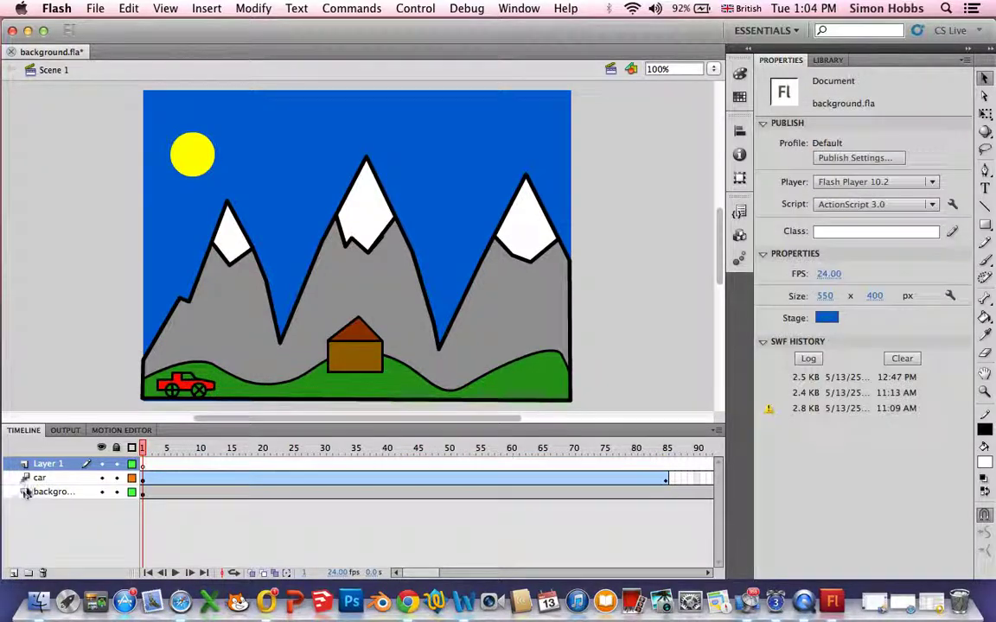
pyautogui.click(43, 468)
pyautogui.doubleClick(43, 466)
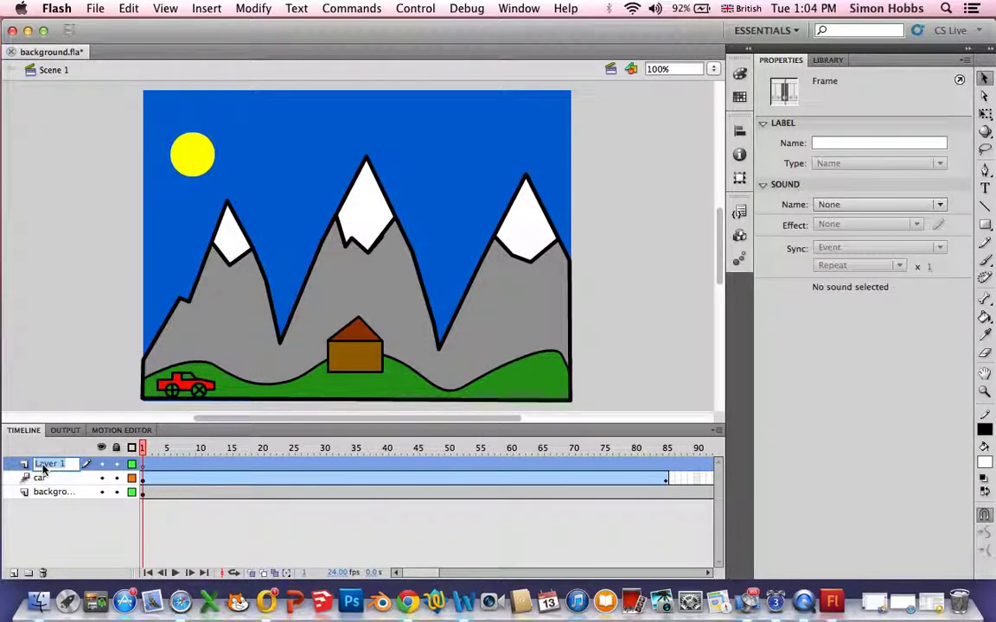
pyautogui.write('birds')
pyautogui.press('Return')
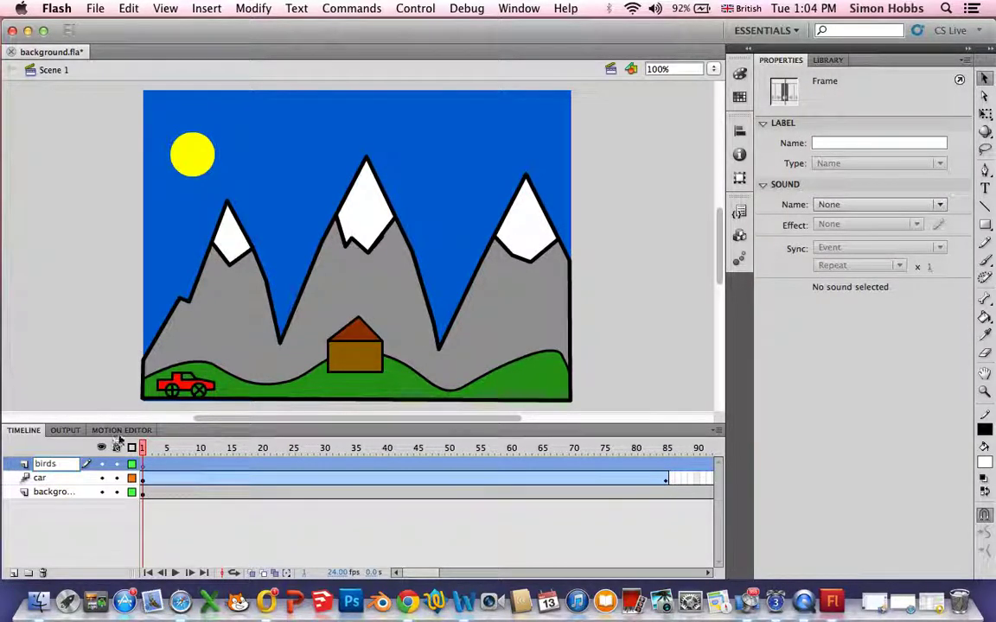
# - Sketch a small bird in the sky on the birds layer with the Pencil tool
pyautogui.click(60, 381)
pyautogui.click(47, 464)
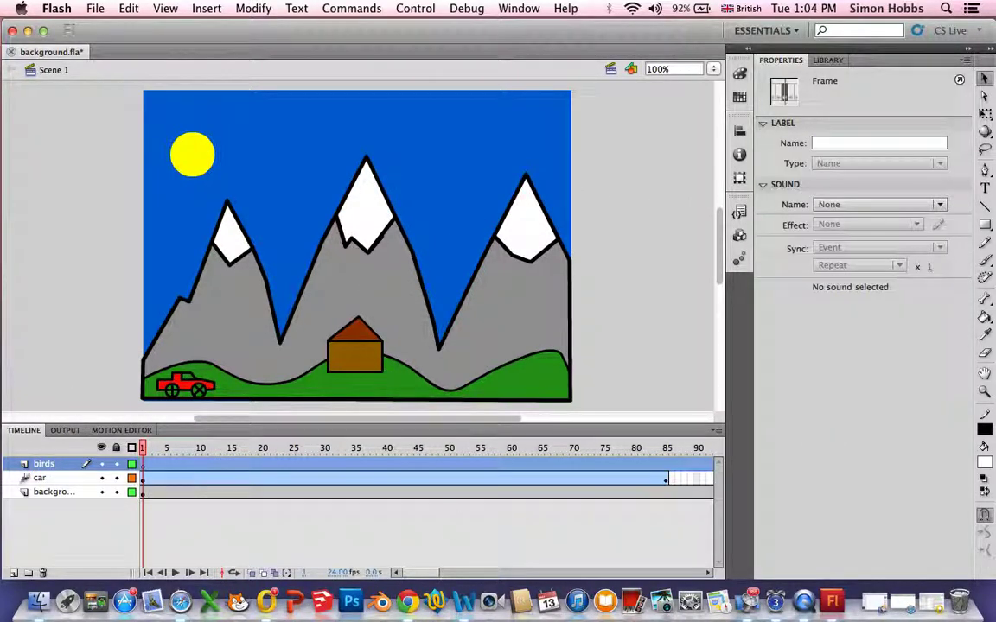
pyautogui.click(986, 244)
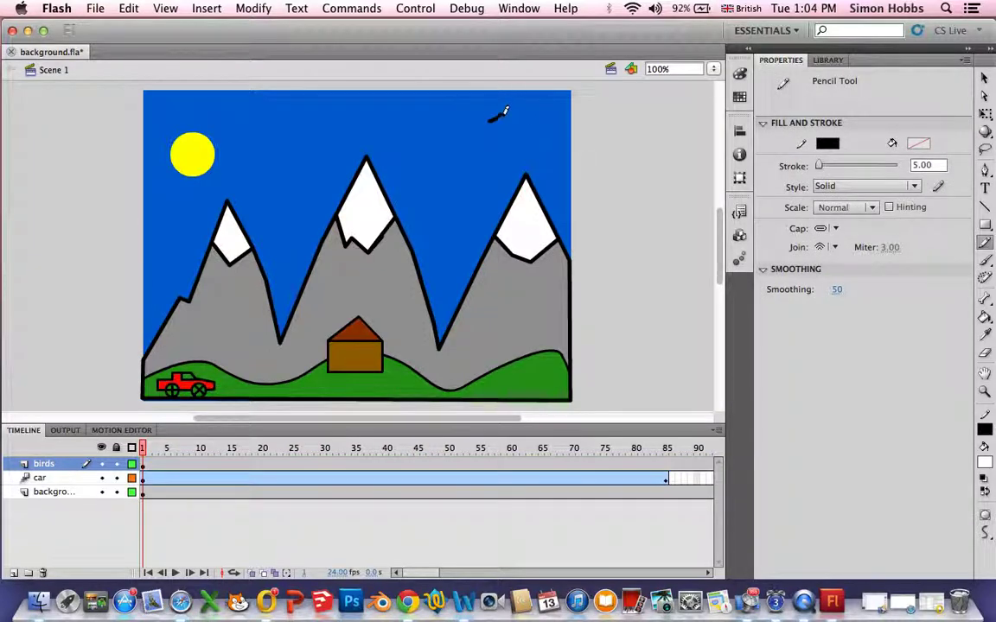
pyautogui.moveTo(489, 123); pyautogui.dragTo(511, 125)
pyautogui.press('v')
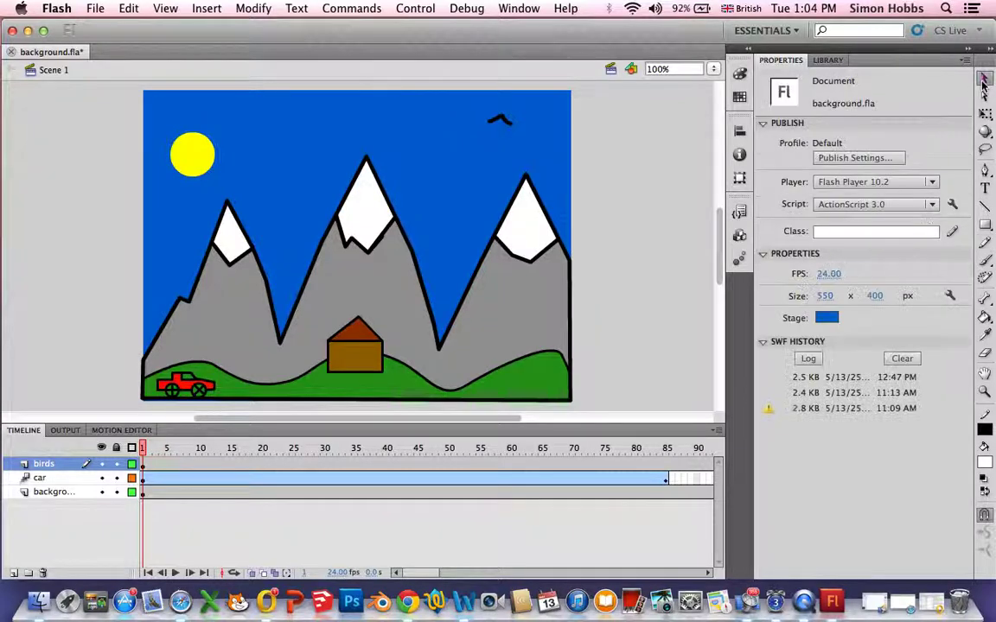
# - Drag the bird's right wing outward so the shape widens to 27 × 10 px
pyautogui.click(501, 121)
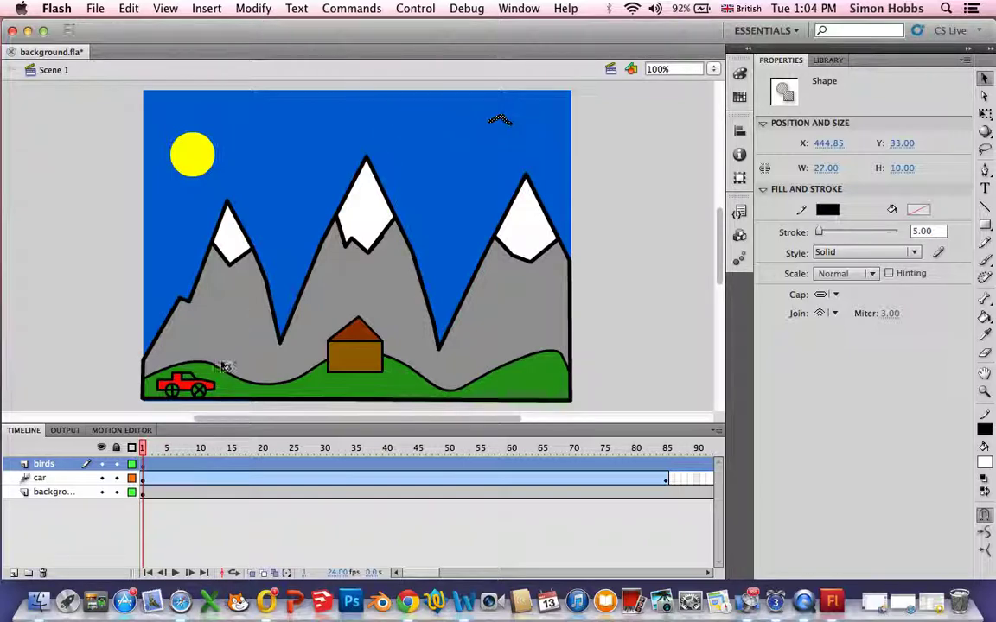
pyautogui.click(200, 471)
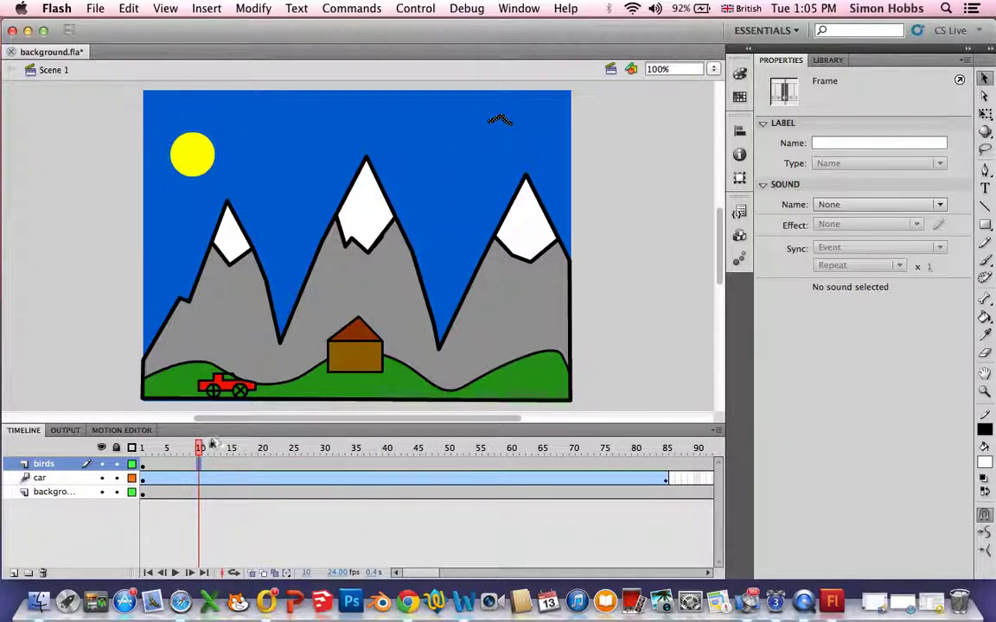
pyautogui.moveTo(198, 451); pyautogui.dragTo(143, 452)
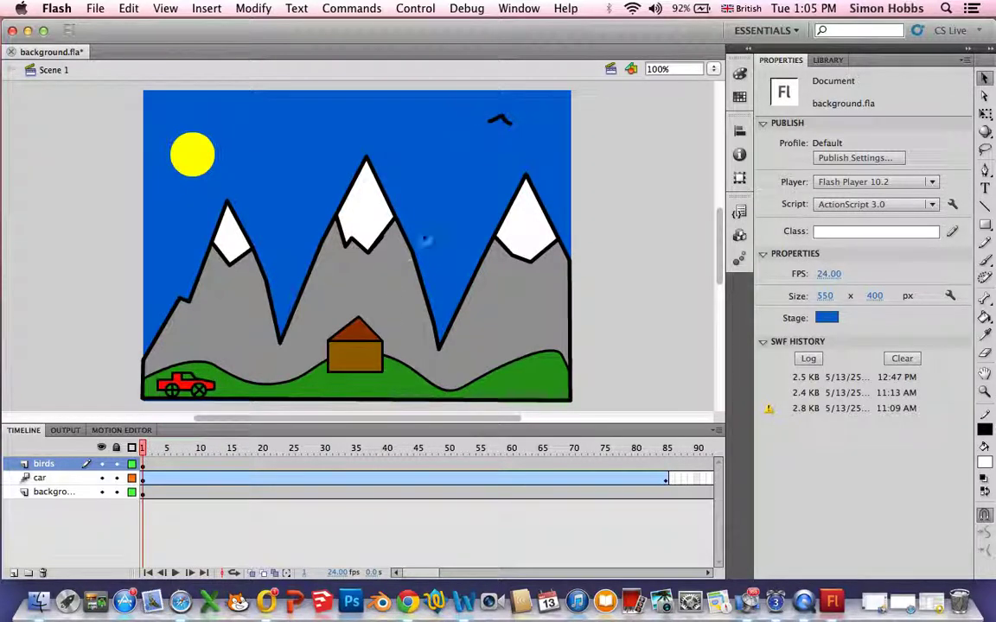
pyautogui.click(498, 124)
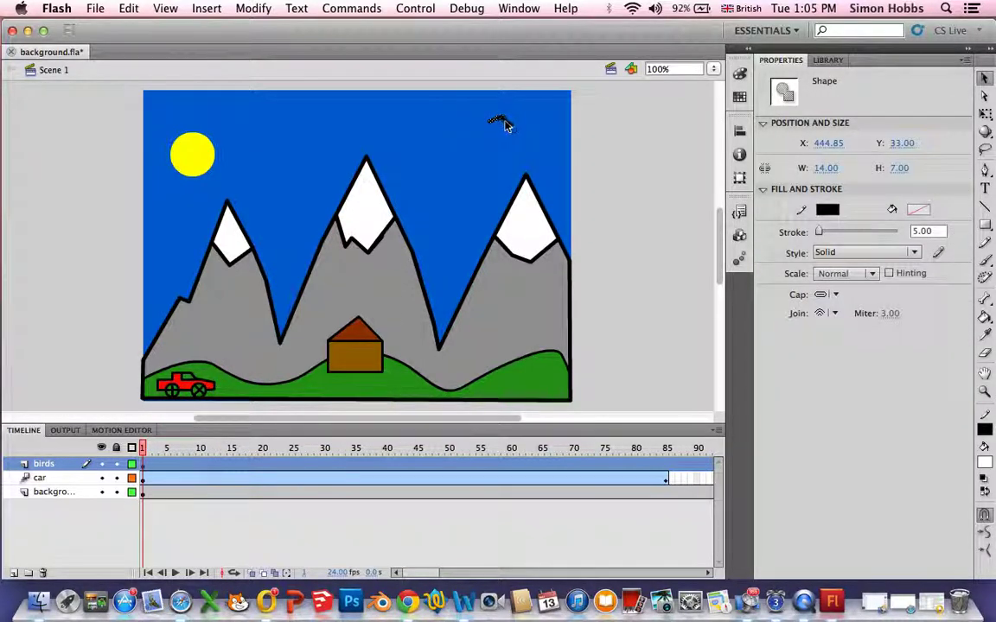
pyautogui.moveTo(507, 123); pyautogui.dragTo(513, 125)
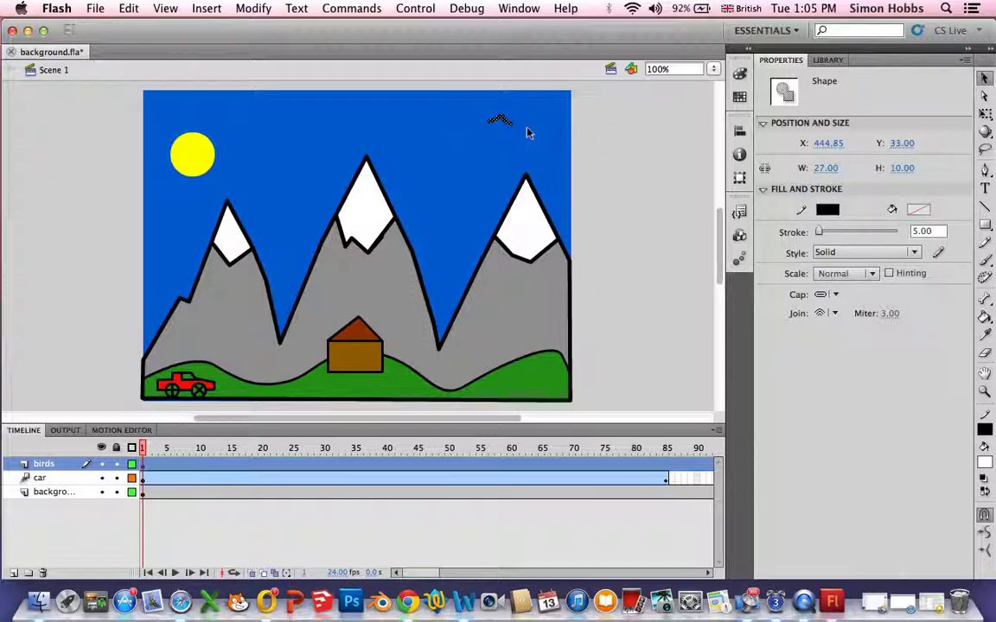
pyautogui.click(253, 9)
# - Convert the bird into a movie clip named bird_fly, then enter its symbol editing mode
pyautogui.click(260, 51)
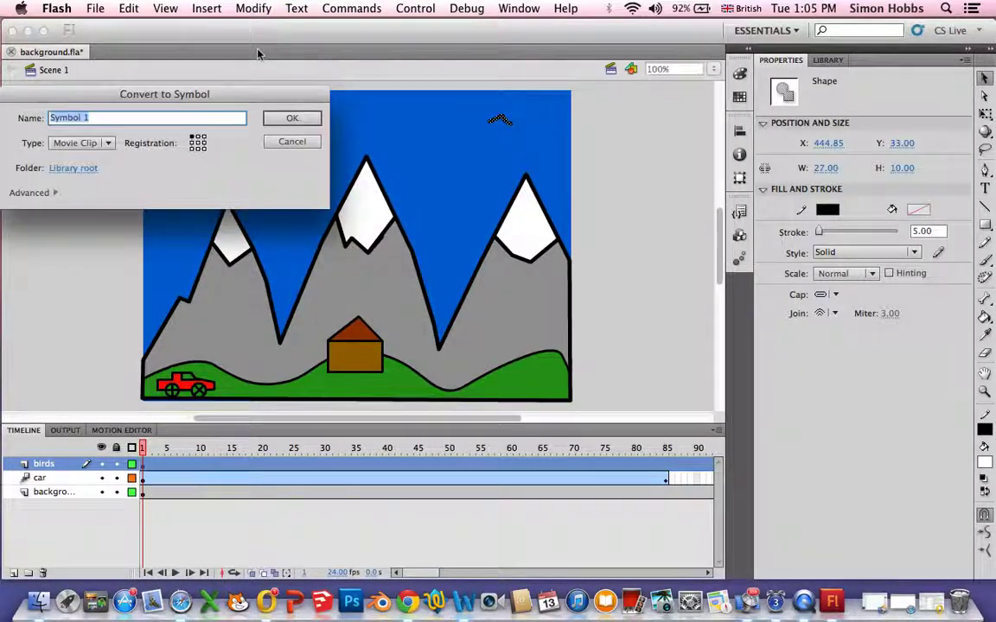
pyautogui.write('bird')
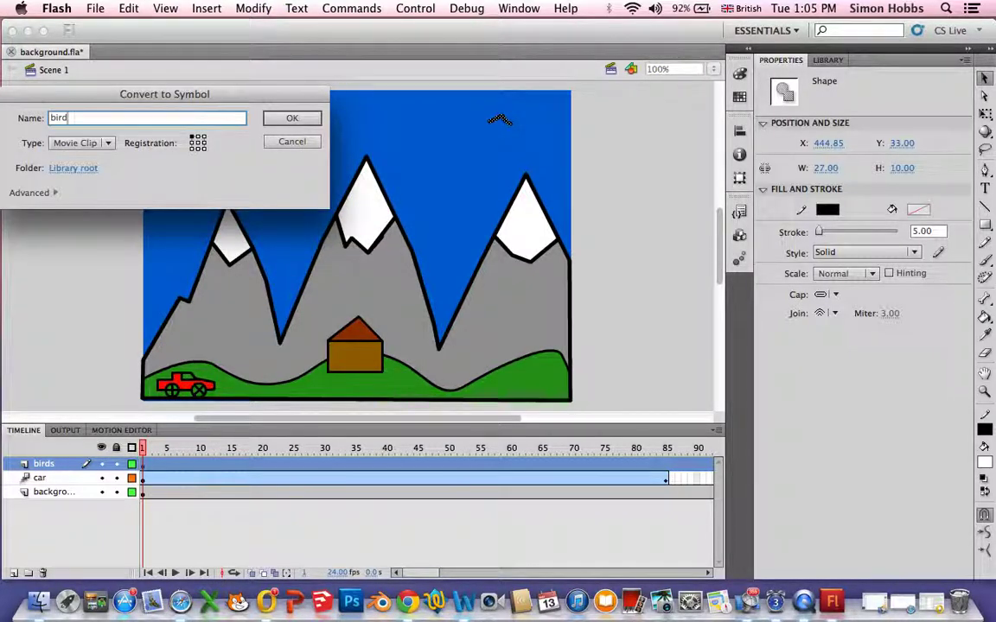
pyautogui.press('Return')
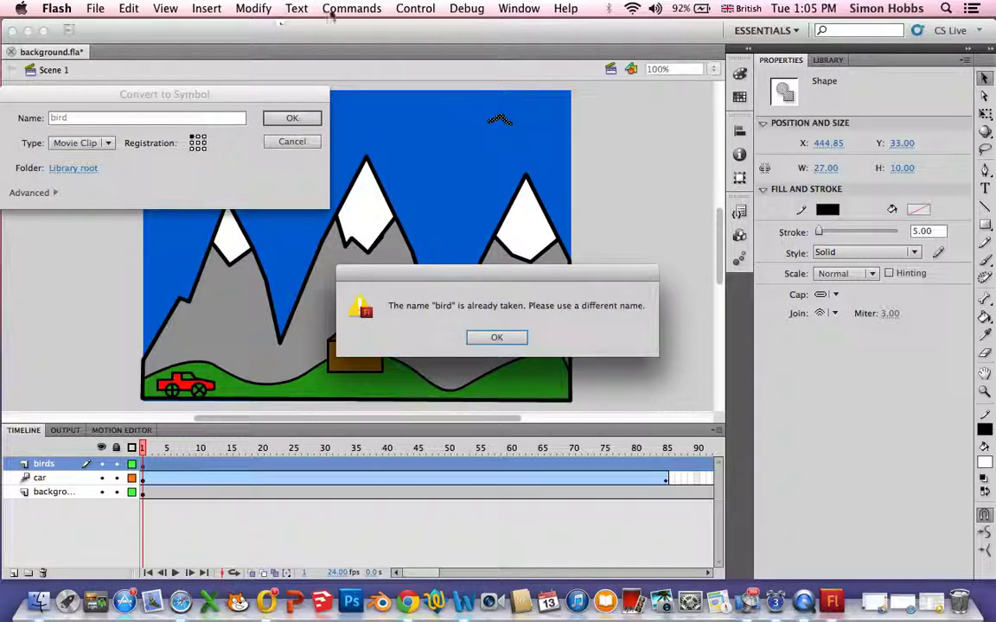
pyautogui.click(505, 339)
pyautogui.click(95, 119)
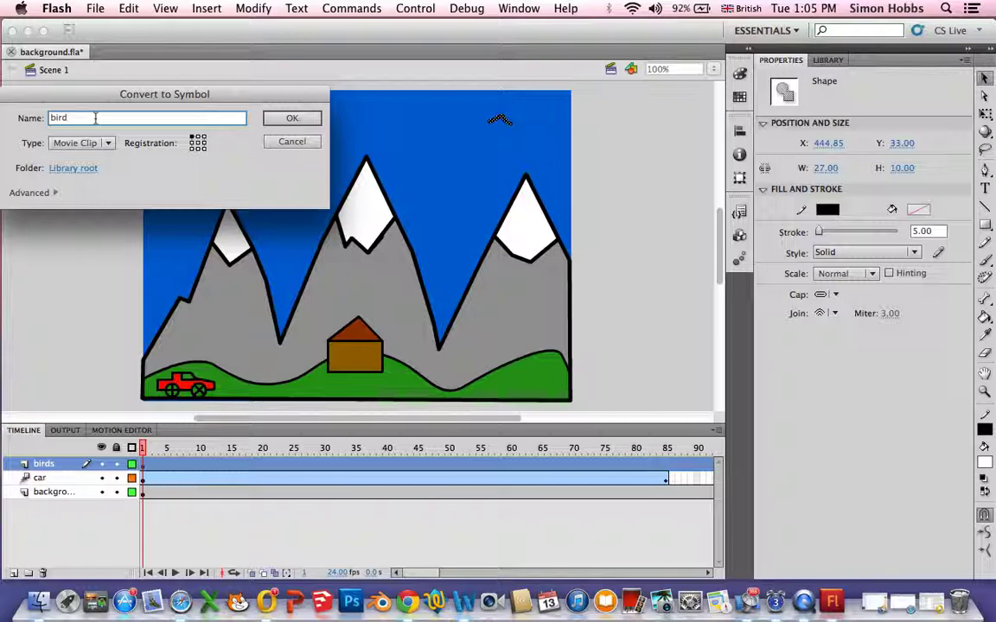
pyautogui.click(290, 119)
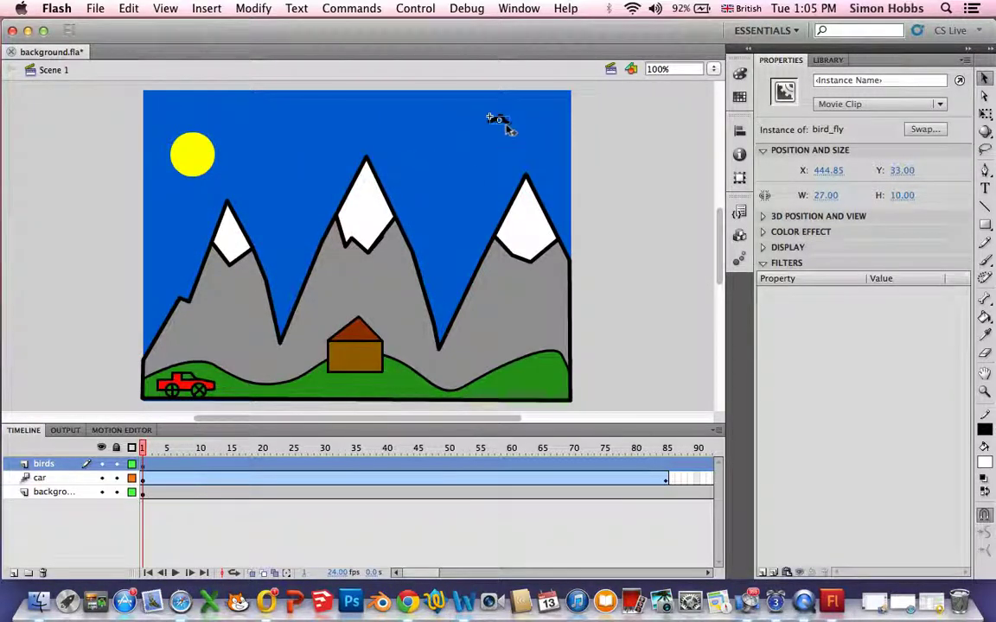
pyautogui.doubleClick(504, 123)
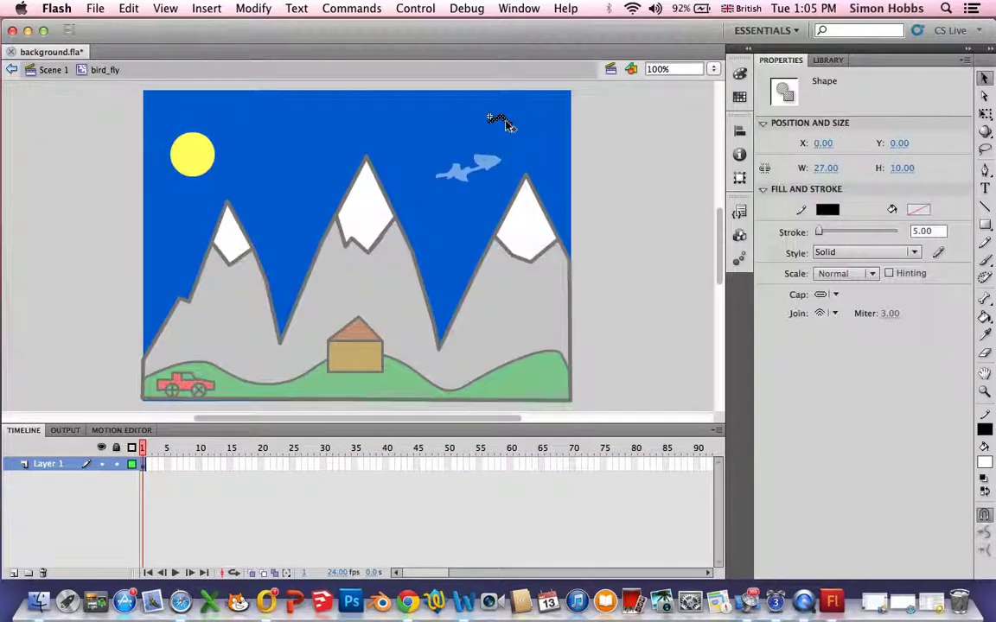
# - Add a keyframe at frame 10 with the bird lowered and its right wing flattened
pyautogui.click(200, 465)
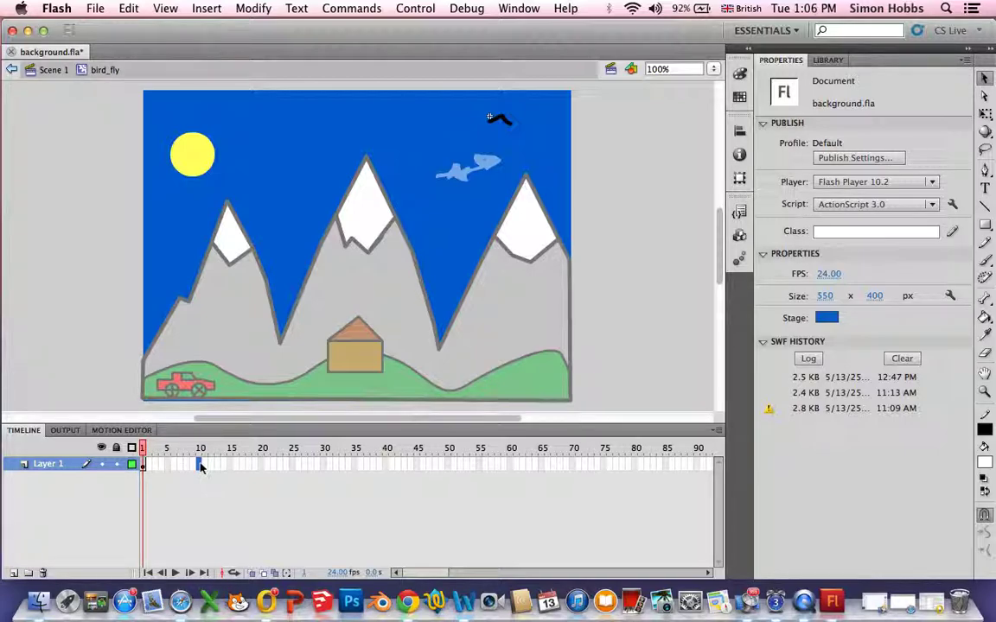
pyautogui.press('F6')
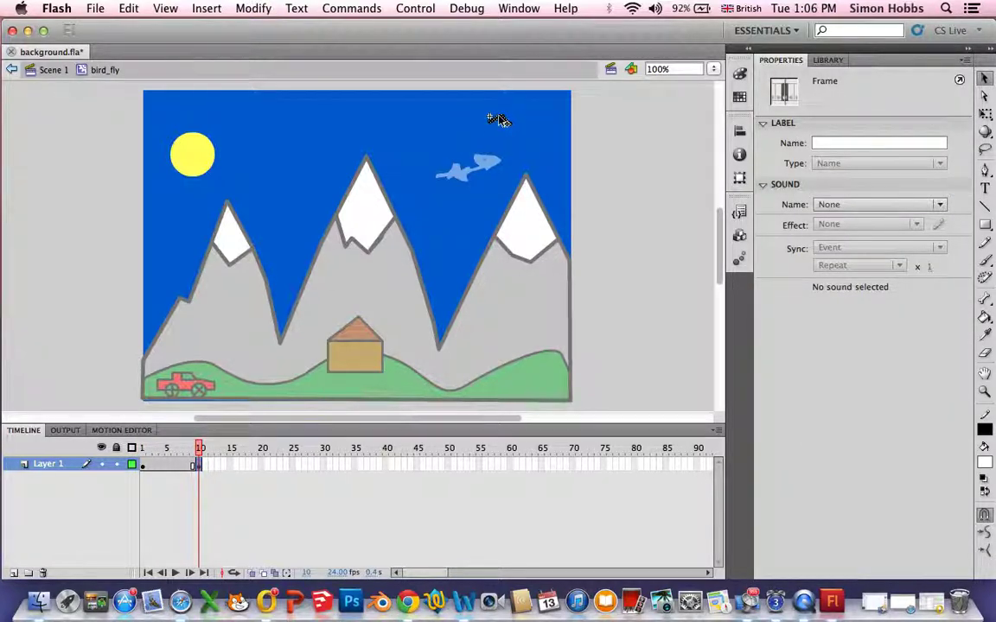
pyautogui.moveTo(498, 120); pyautogui.dragTo(500, 138)
pyautogui.click(575, 144)
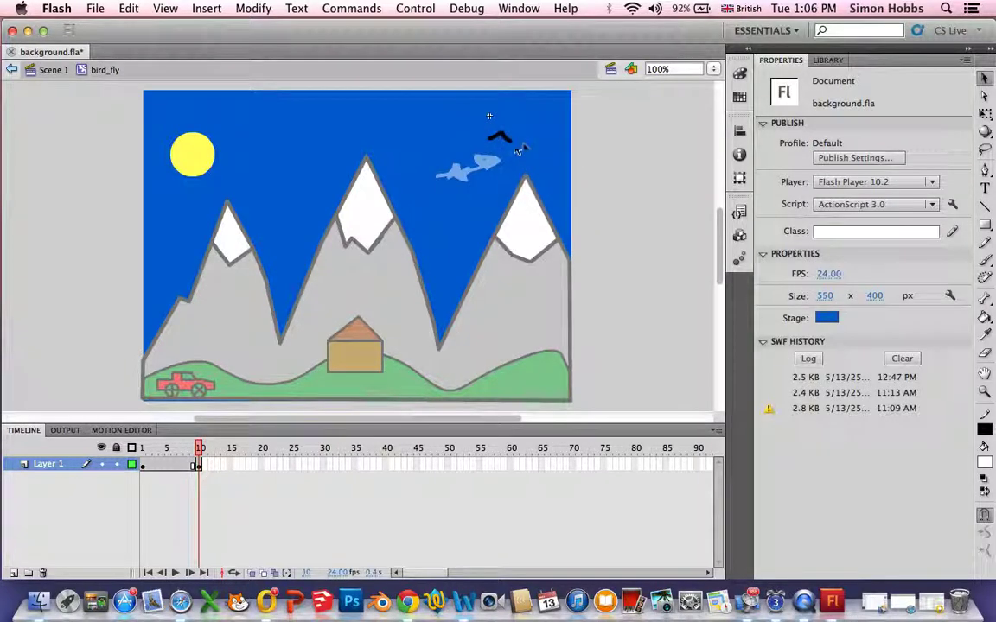
pyautogui.moveTo(515, 147); pyautogui.dragTo(517, 140)
# - Insert keyframes at frames 16 and 25, moving the bird lower and left each time
pyautogui.click(237, 468)
pyautogui.press('F6')
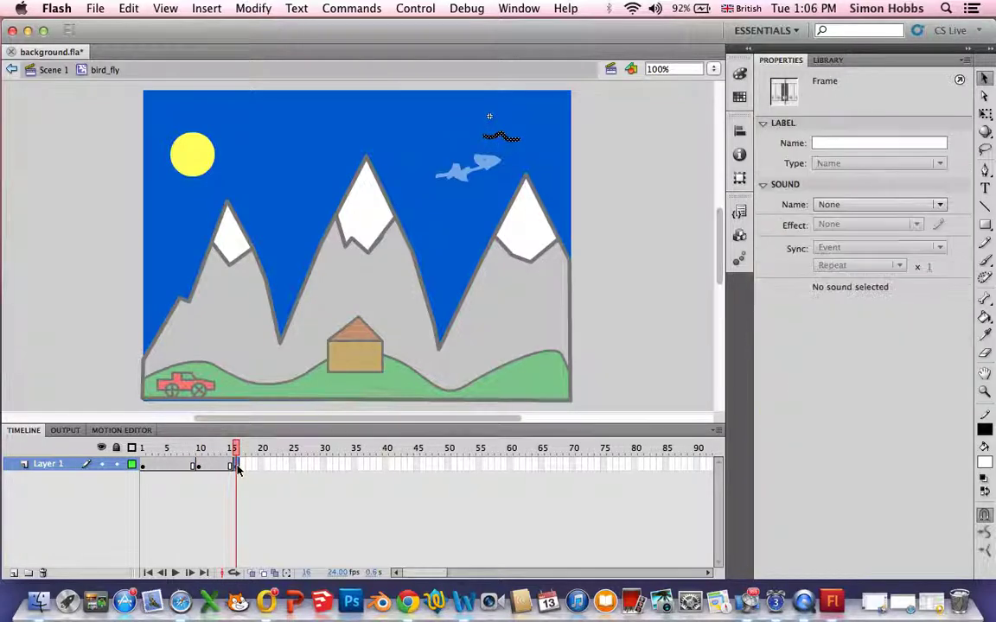
pyautogui.click(499, 138)
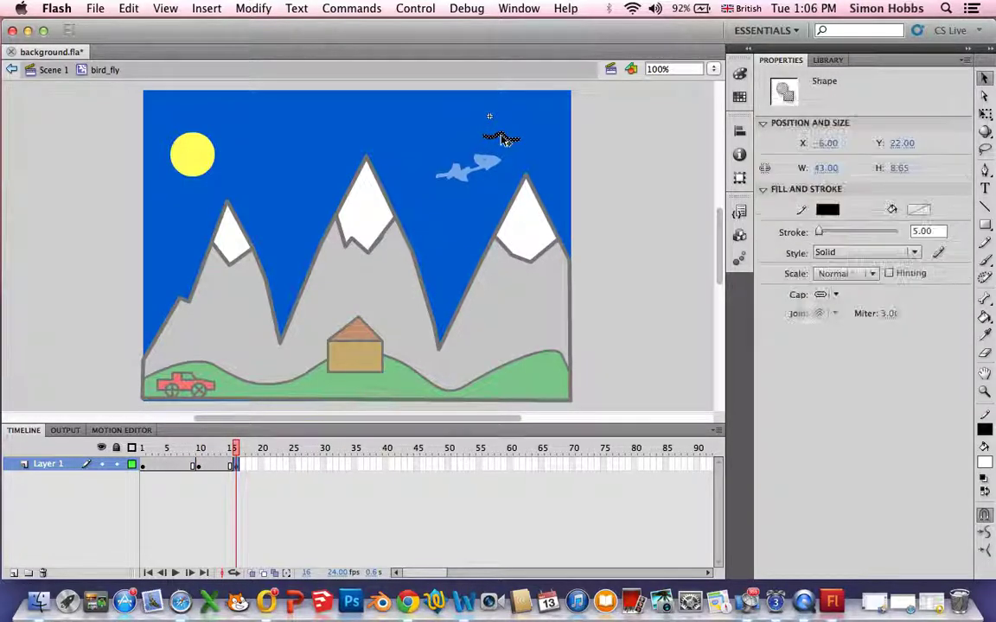
pyautogui.moveTo(499, 137); pyautogui.dragTo(502, 153)
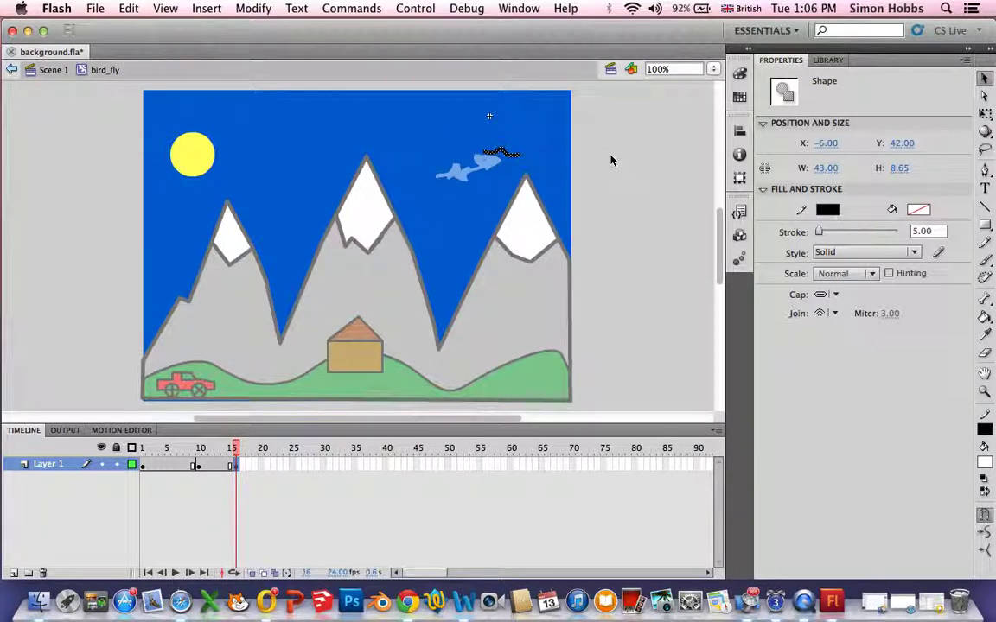
pyautogui.click(529, 162)
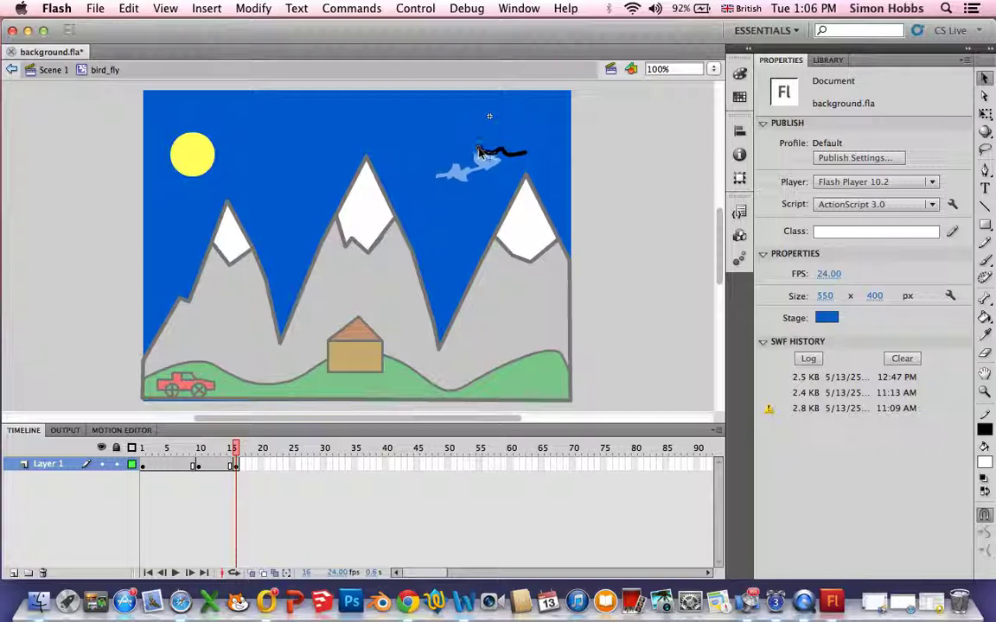
pyautogui.click(294, 467)
pyautogui.press('F6')
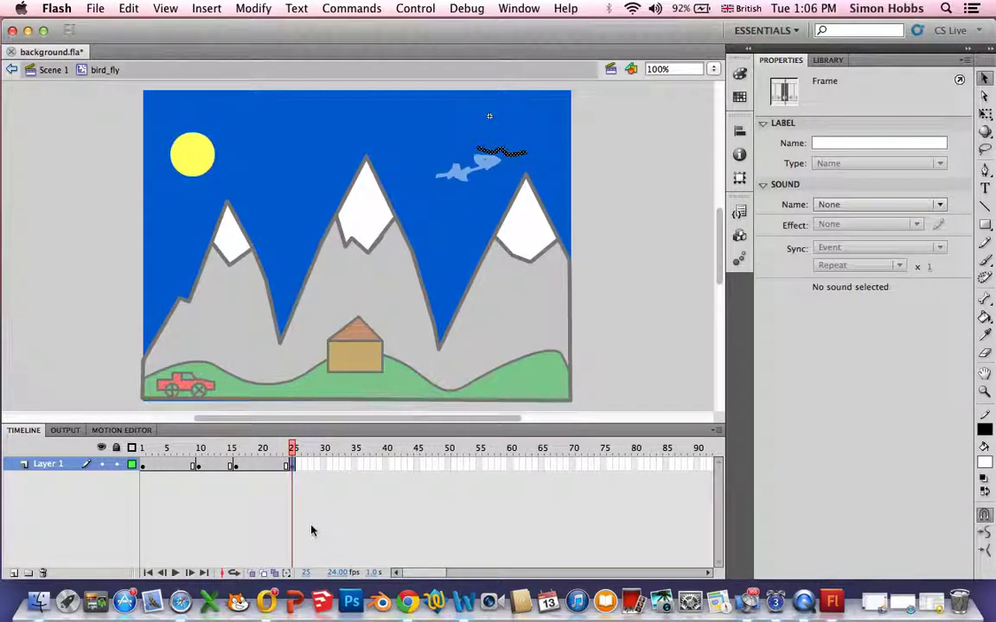
pyautogui.moveTo(508, 158); pyautogui.dragTo(498, 177)
pyautogui.click(594, 173)
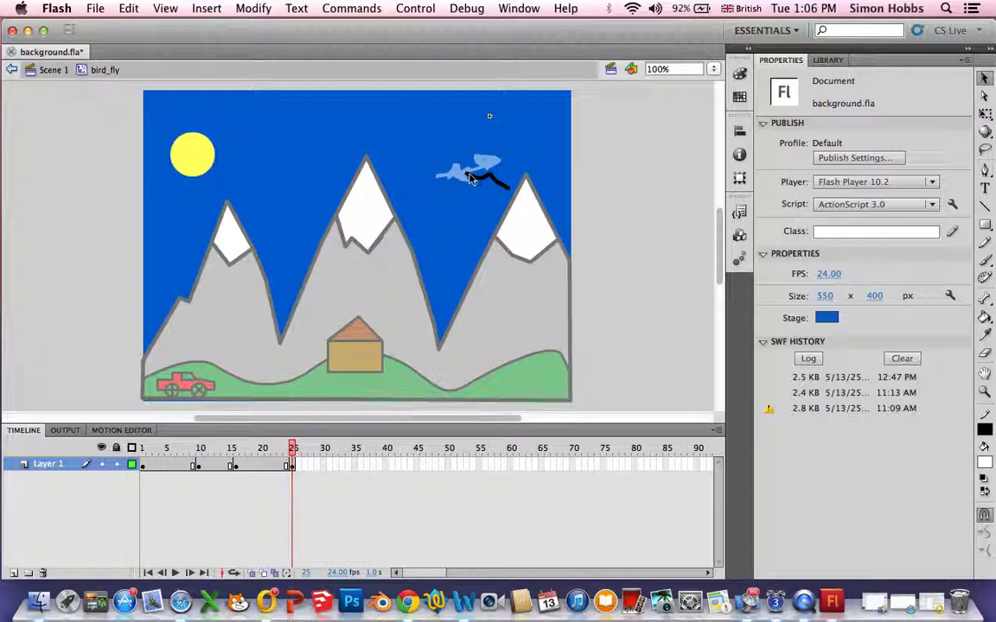
# - Insert keyframes at frames 33 and 44, dropping the bird beside the right mountain
pyautogui.click(344, 466)
pyautogui.press('F6')
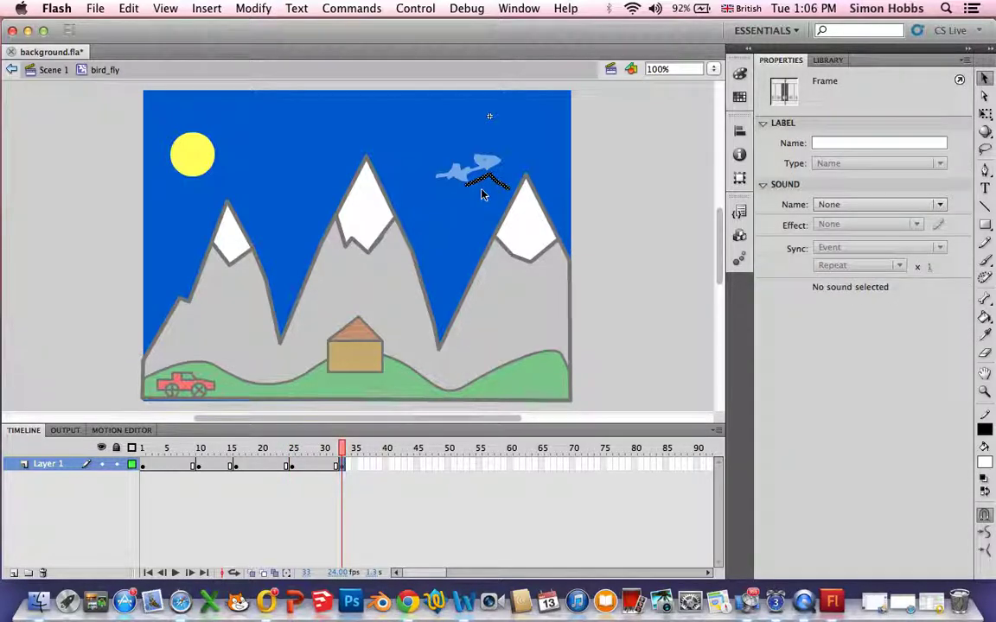
pyautogui.moveTo(489, 181); pyautogui.dragTo(501, 214)
pyautogui.click(548, 228)
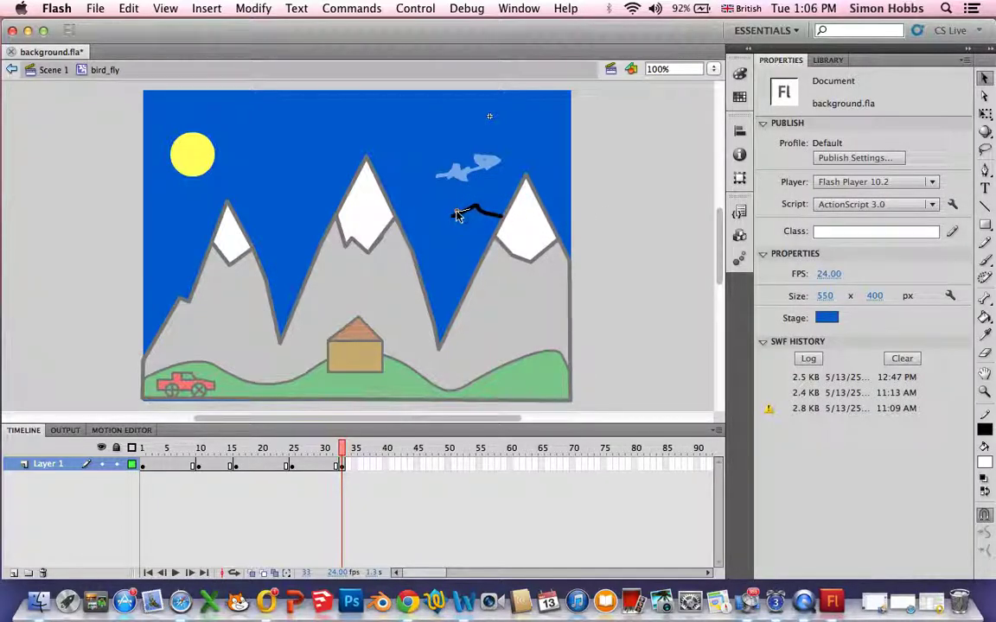
pyautogui.click(411, 466)
pyautogui.press('F6')
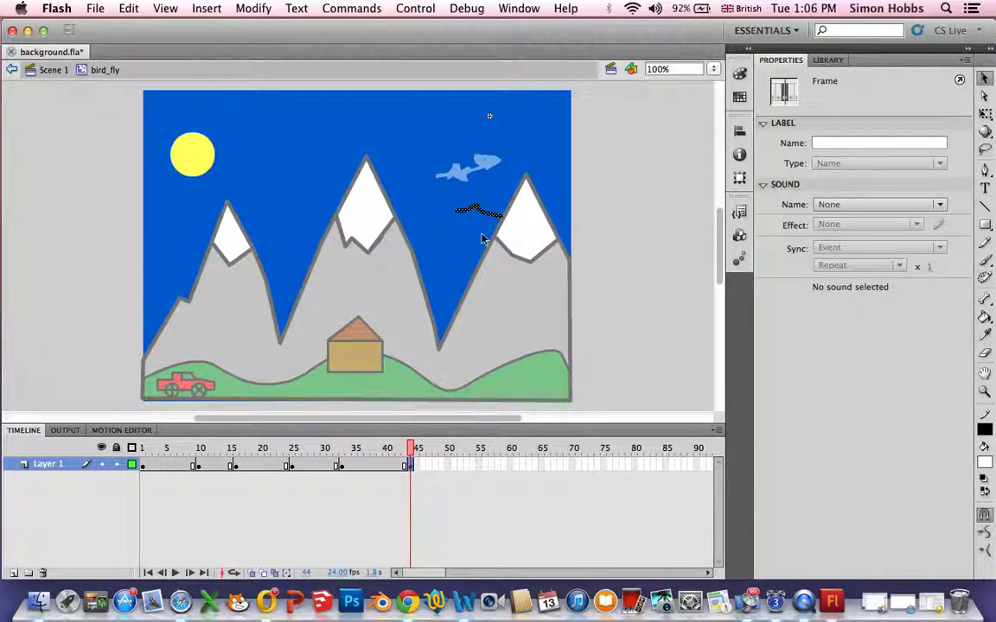
pyautogui.moveTo(474, 216)
pyautogui.mouseDown()
pyautogui.moveTo(463, 256)
pyautogui.moveTo(492, 253)
pyautogui.mouseUp()
pyautogui.click(589, 246)
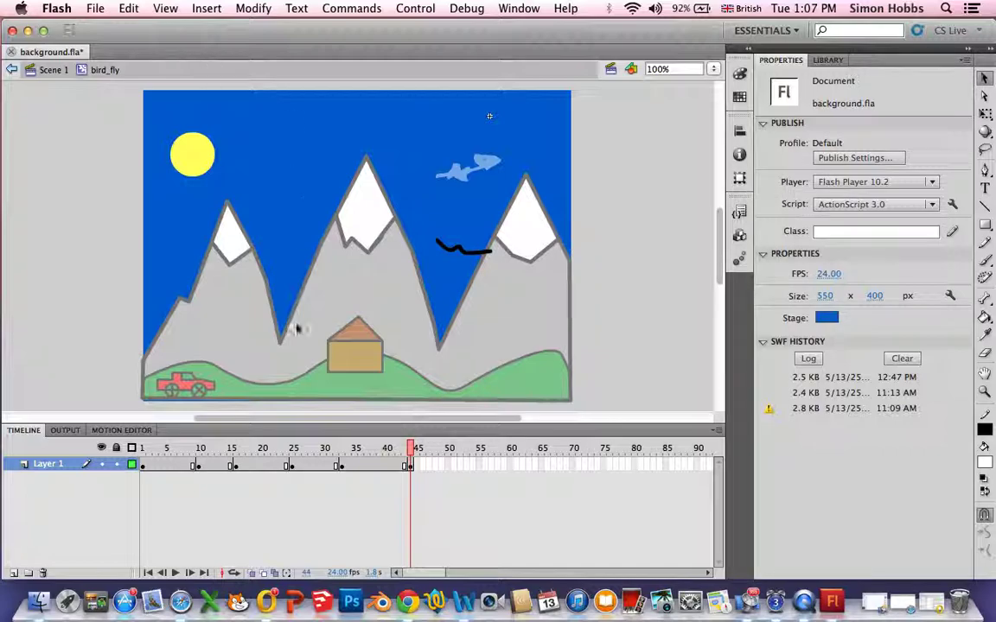
# - Apply Create Shape Tween to all five spans between keyframes 1, 10, 16, 25, 33 and 44
pyautogui.rightClick(173, 466)
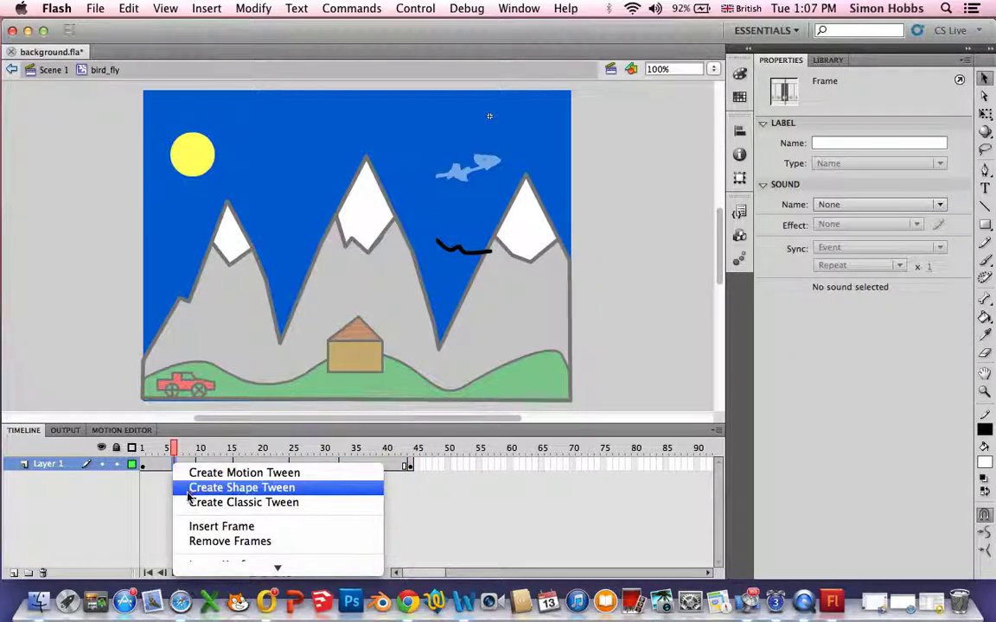
pyautogui.click(188, 488)
pyautogui.rightClick(204, 467)
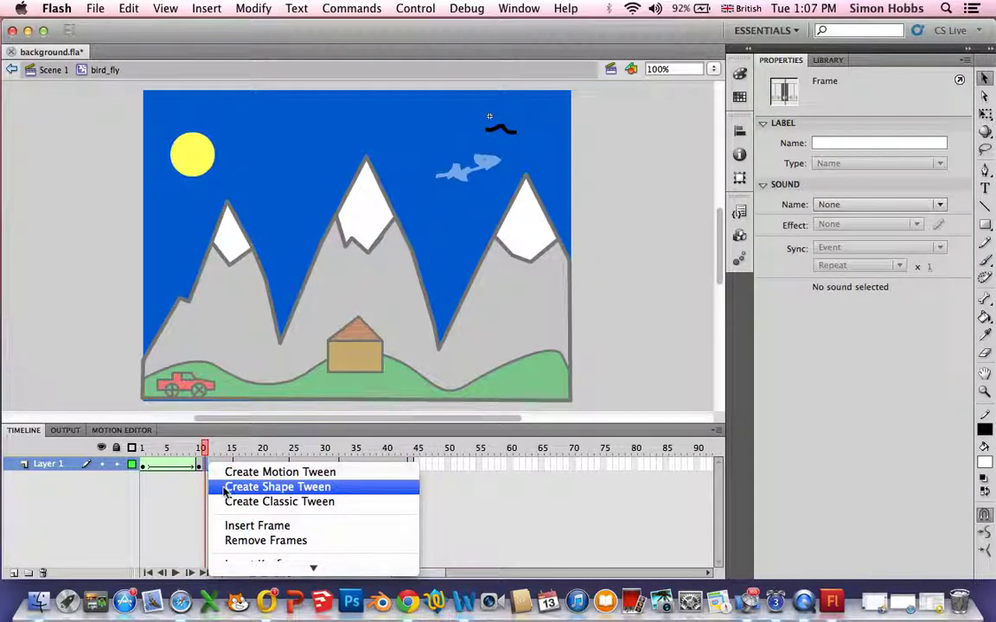
pyautogui.click(225, 488)
pyautogui.rightClick(256, 467)
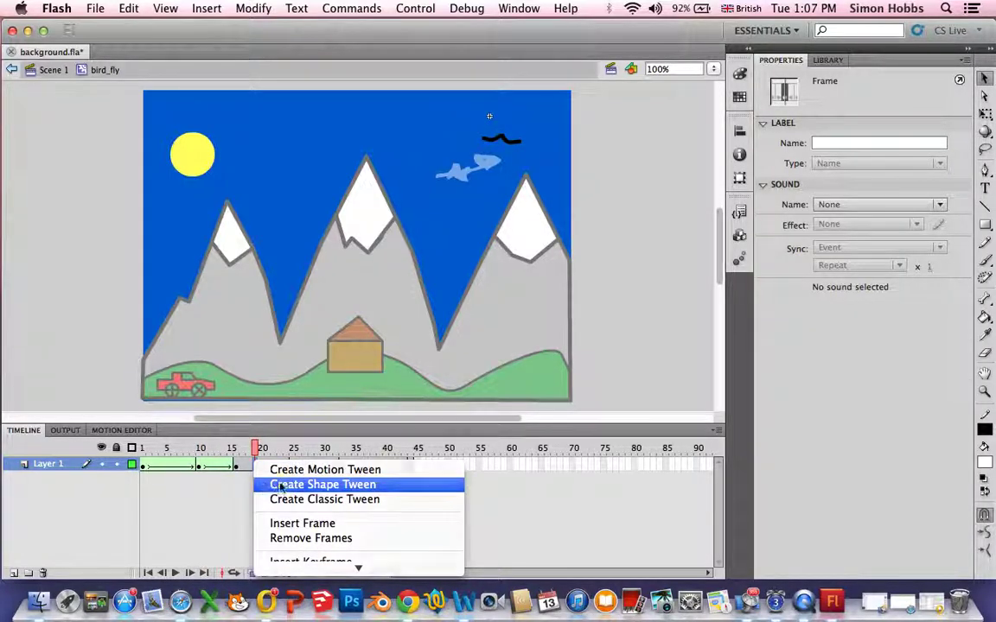
pyautogui.click(275, 486)
pyautogui.rightClick(301, 467)
pyautogui.click(327, 488)
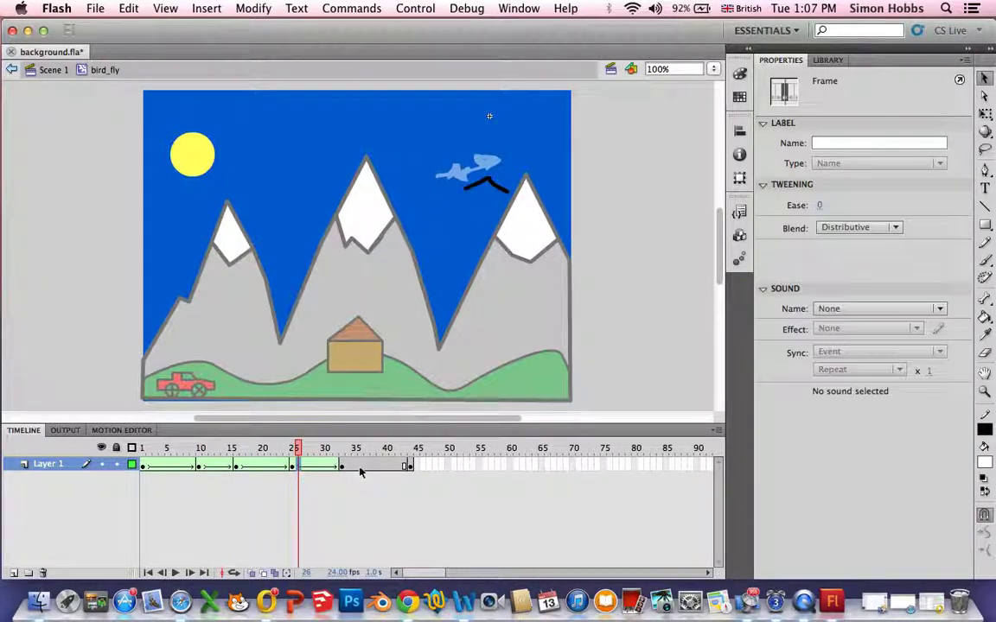
pyautogui.rightClick(362, 467)
pyautogui.click(380, 488)
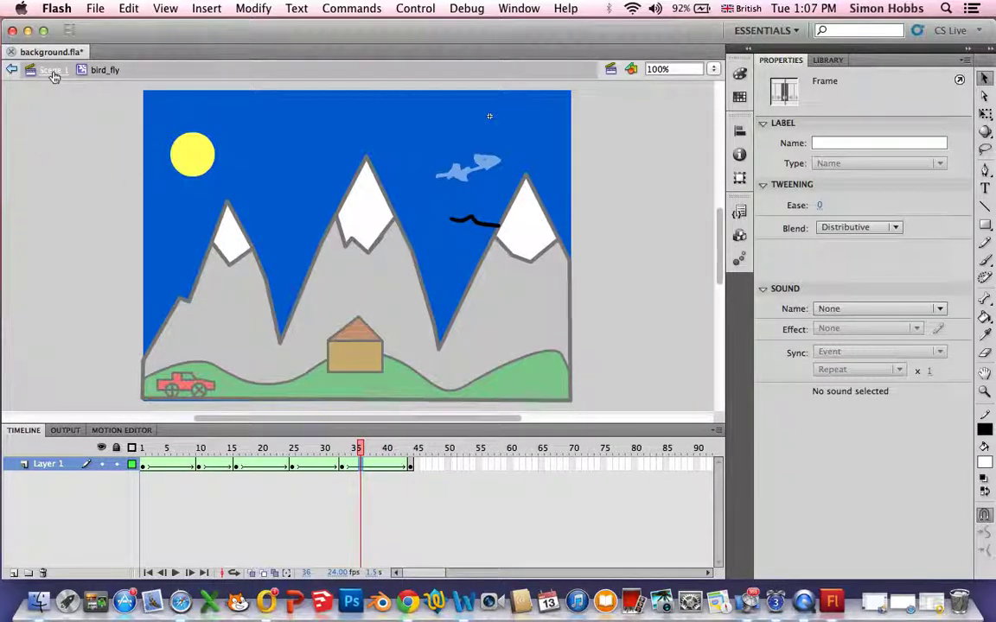
# - Return to Scene 1 and test the movie in Flash Professional
pyautogui.click(52, 73)
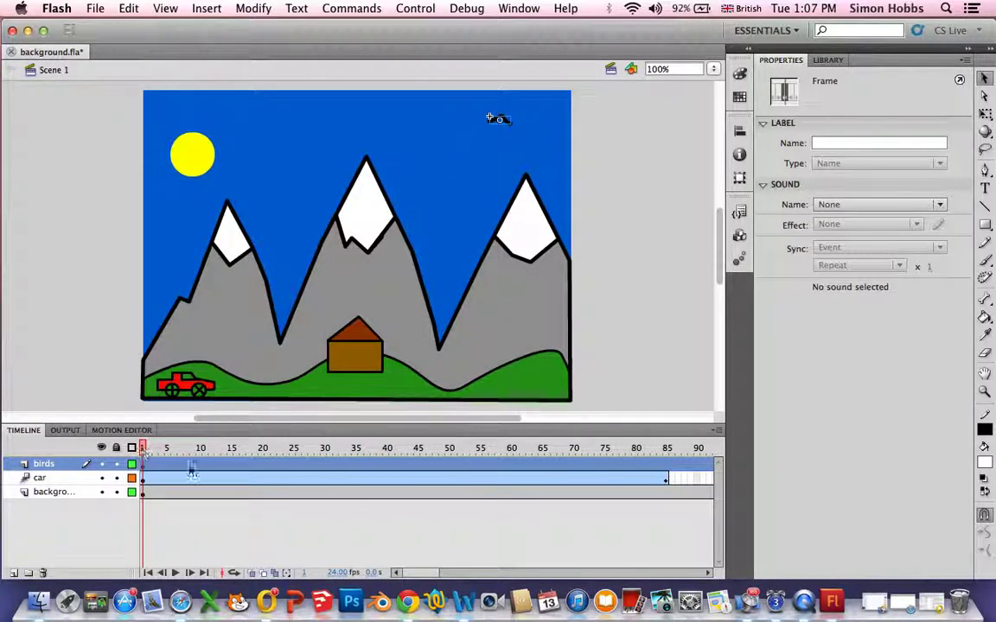
pyautogui.click(418, 9)
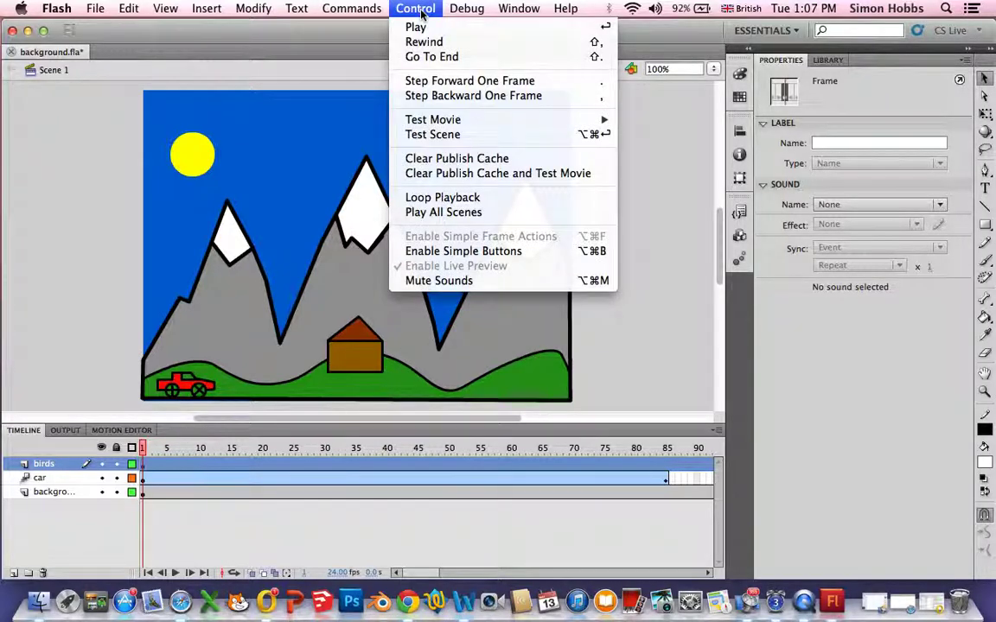
pyautogui.moveTo(536, 119)
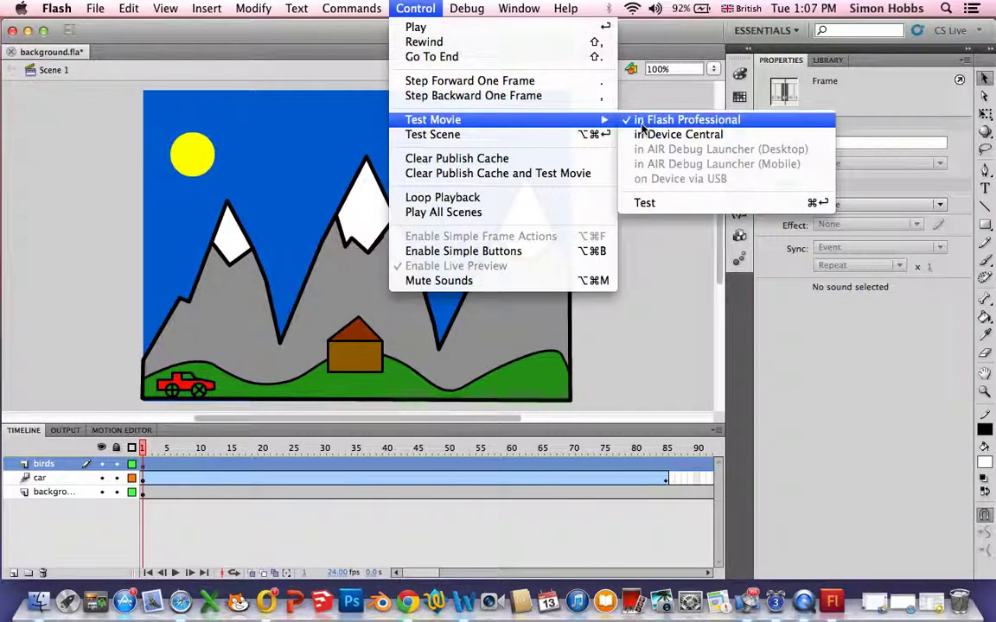
pyautogui.click(642, 121)
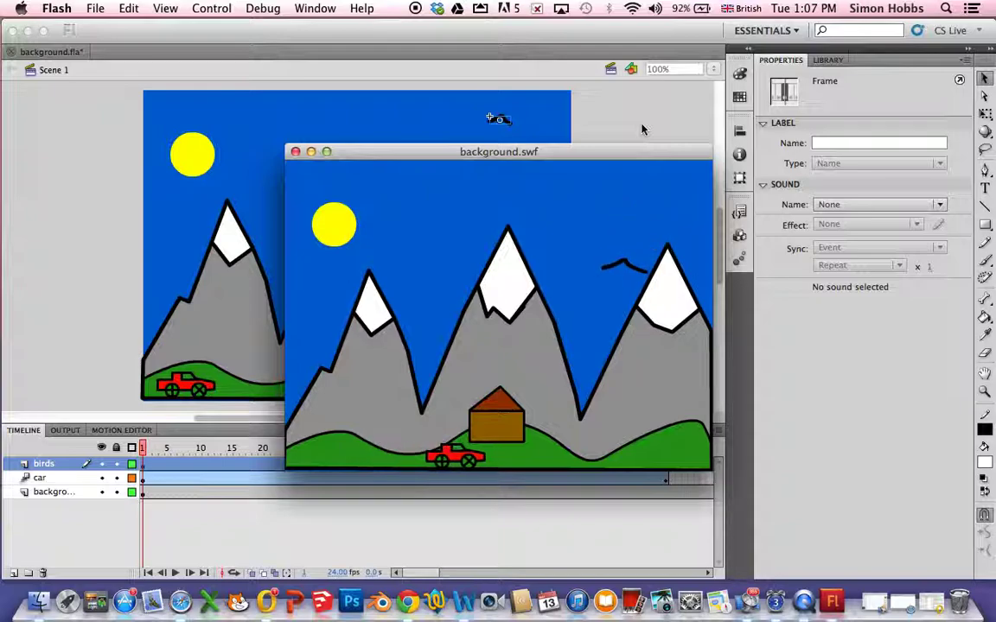